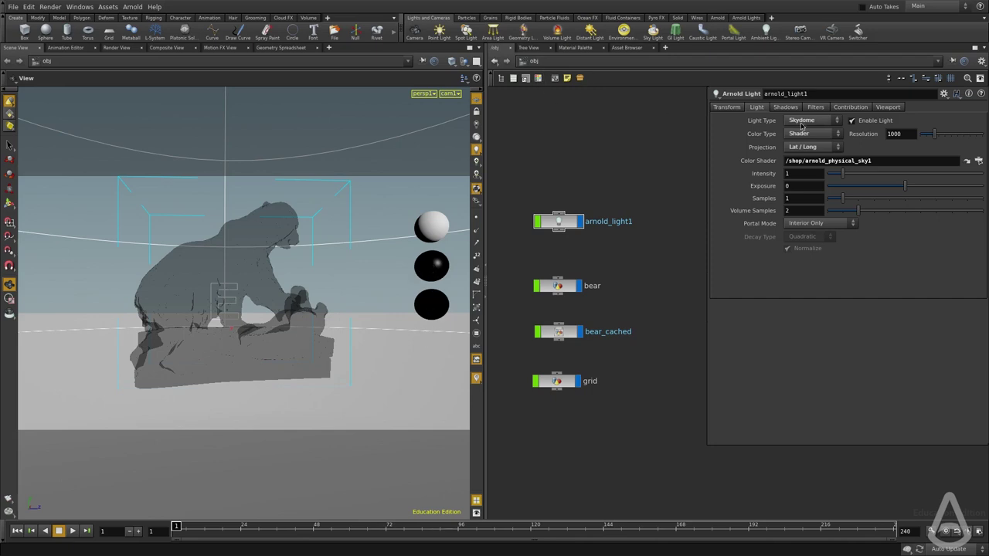
Set the Environment of the arnold1 render node in the out network to /shop/arnold_physical_sky1
left_click(577, 62)
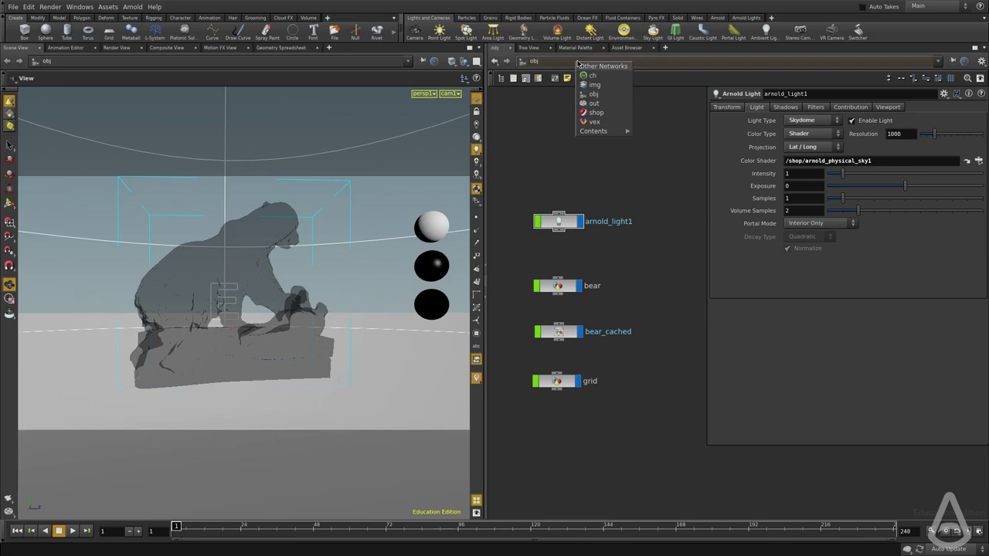
left_click(595, 101)
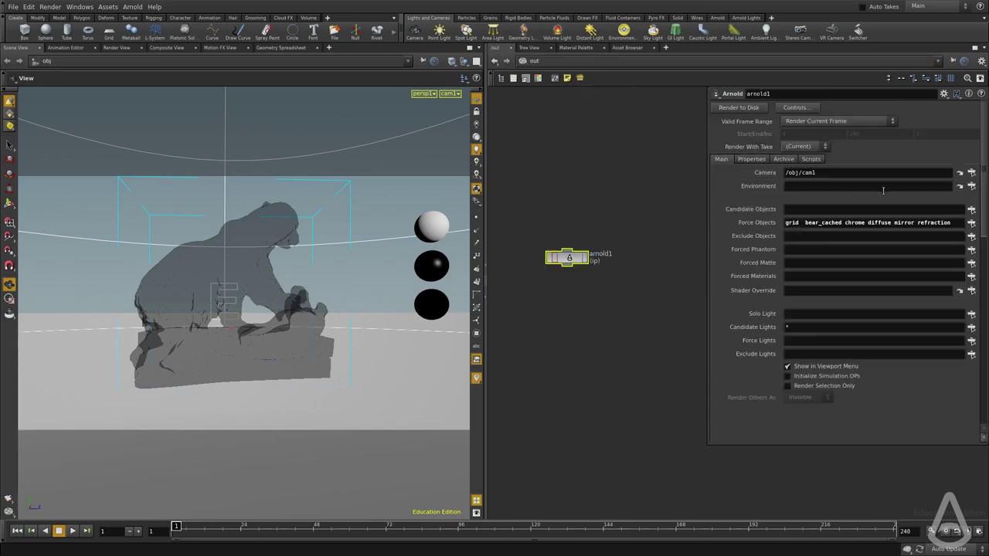
left_click(971, 186)
left_click(917, 135)
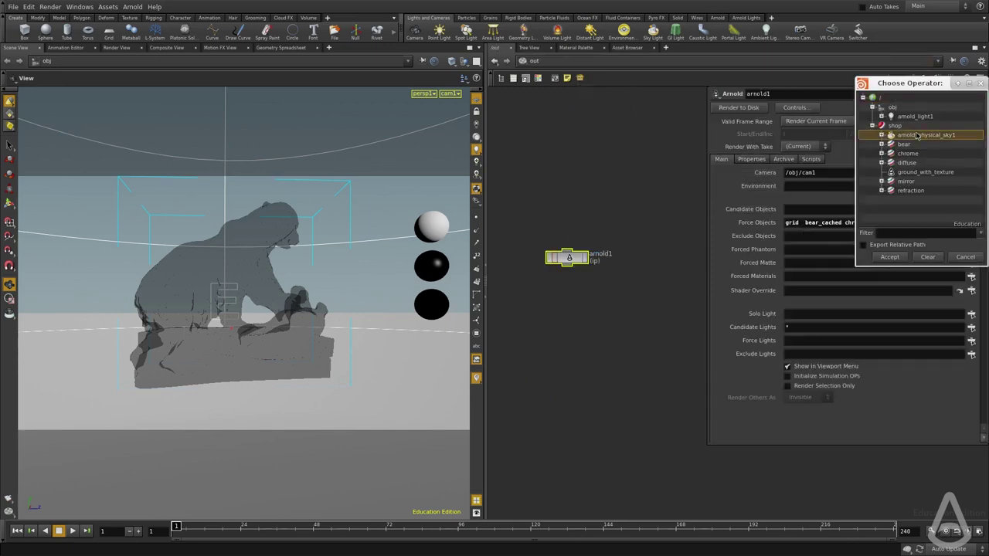
left_click(887, 258)
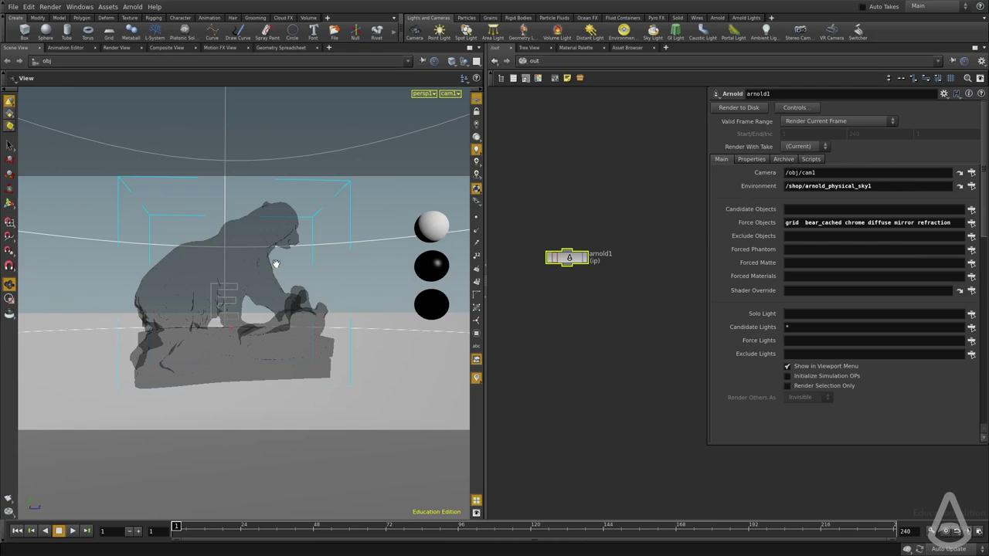
Set arnold_light1's Color Type in the obj network to Texture and load $HIP/textures/env/environement_sky.tx as its color texture
left_click(547, 64)
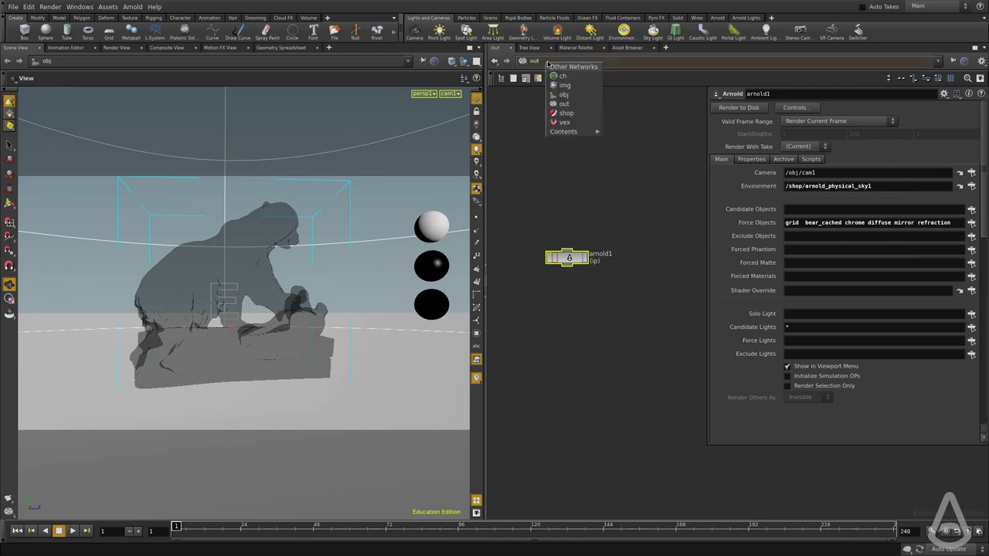
left_click(564, 99)
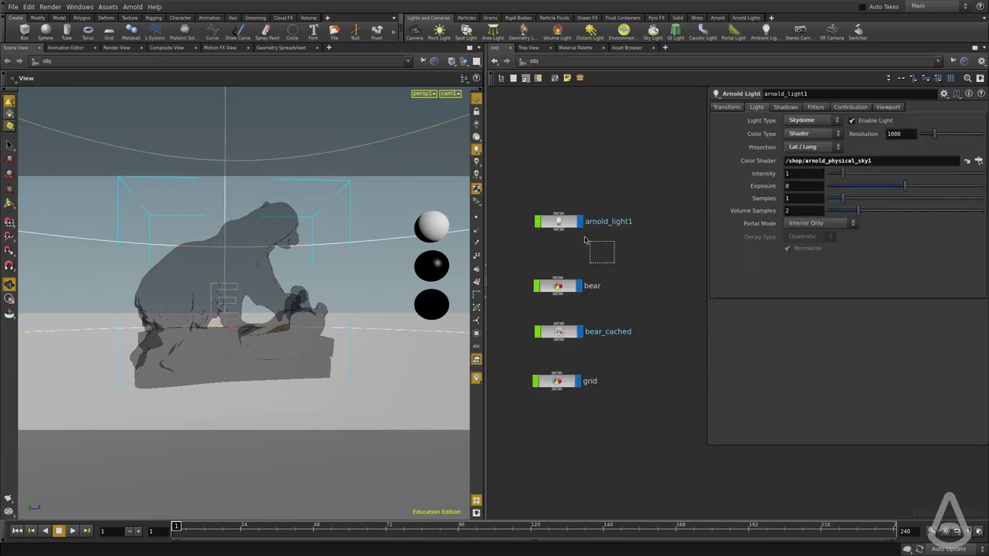
left_click(820, 135)
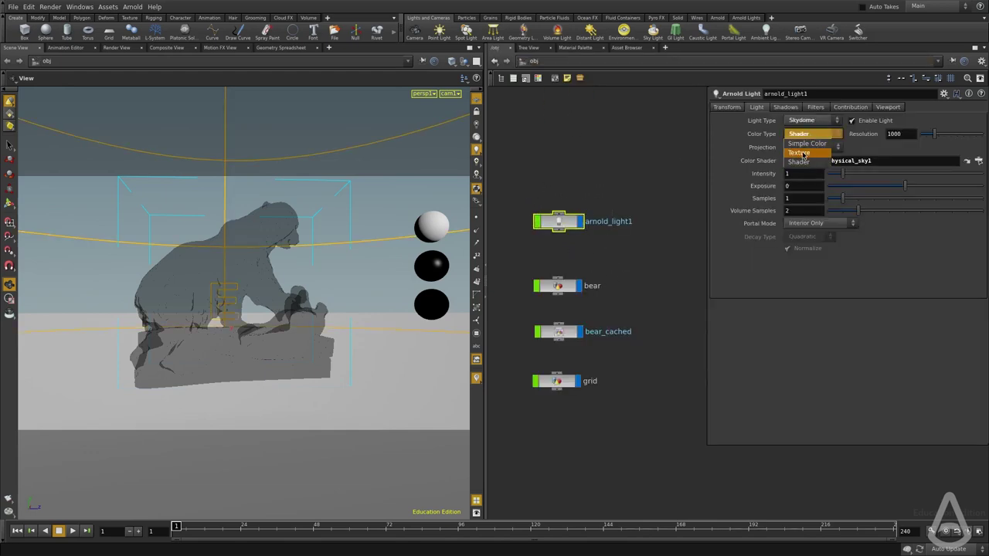
left_click(803, 154)
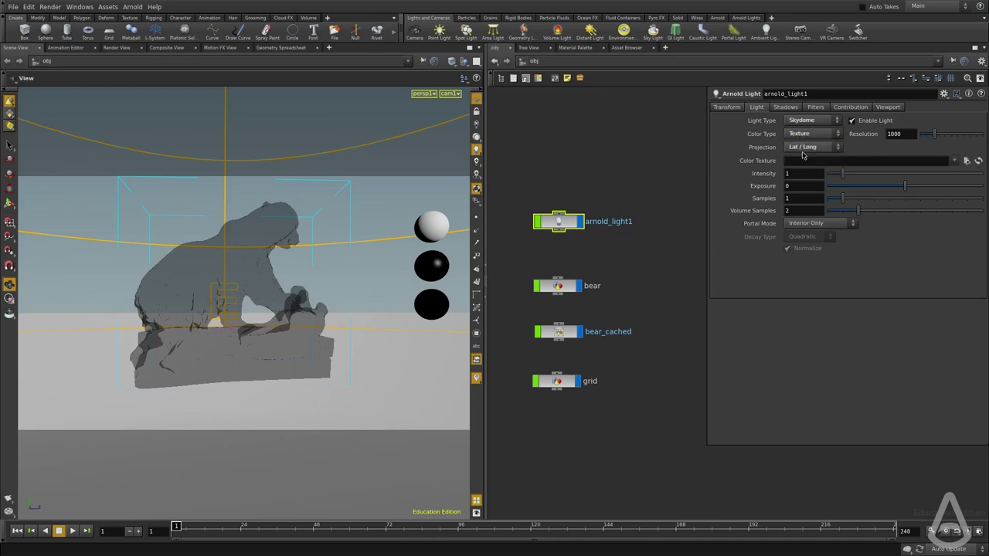
left_click(966, 161)
left_click(753, 103)
left_click(919, 292)
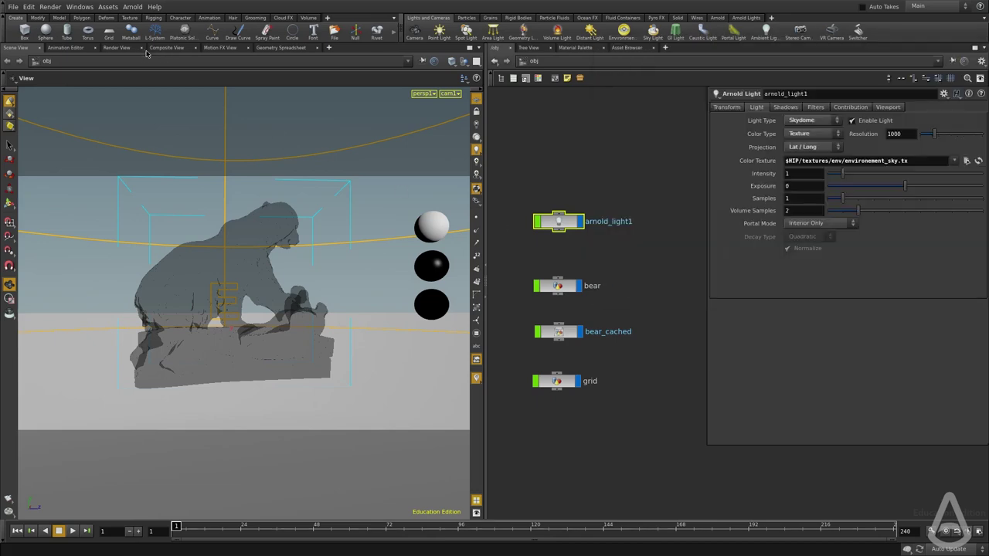
Show the render view, clear the arnold1 render node's Environment, and return to the obj network
left_click(117, 48)
left_click(579, 61)
left_click(600, 105)
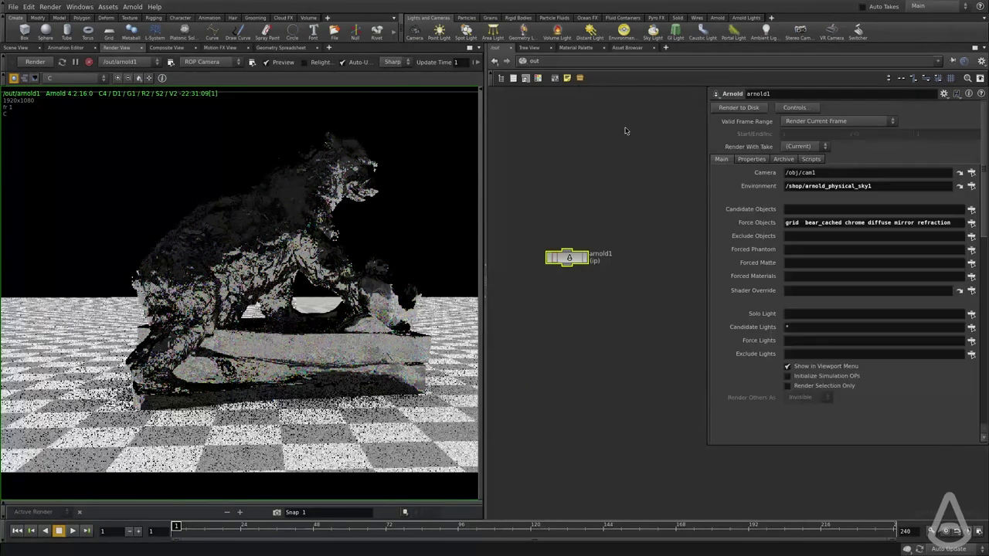
triple_click(892, 186)
key("BackSpace")
left_click(661, 189)
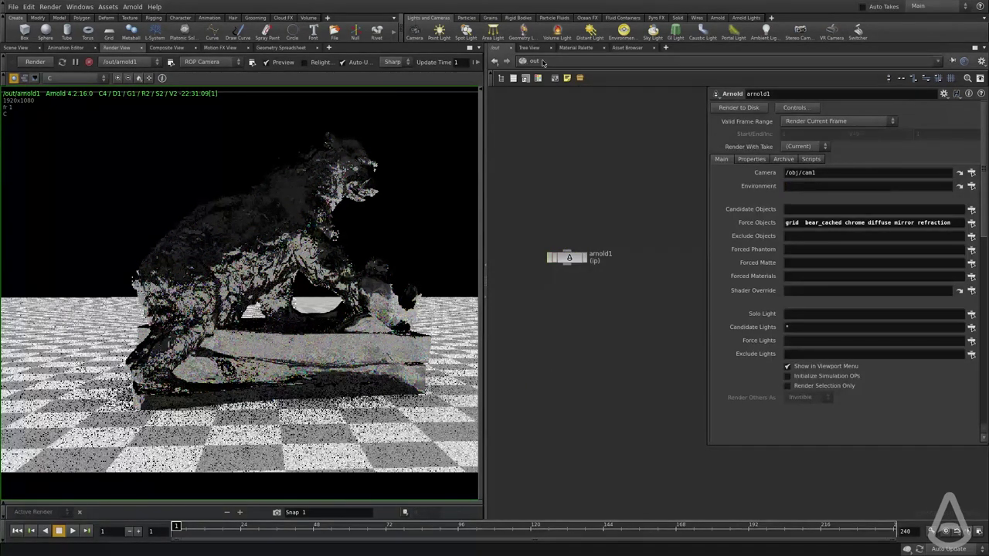
left_click(542, 62)
left_click(557, 94)
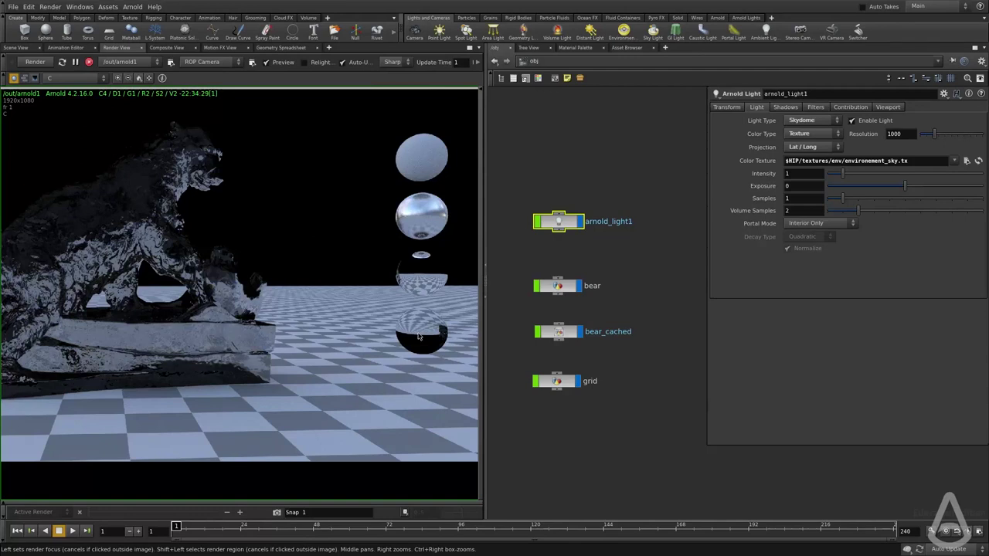
Stop the interactive render and clear the Color Texture path of arnold_light1
middle_click_drag(283, 291, 314, 293)
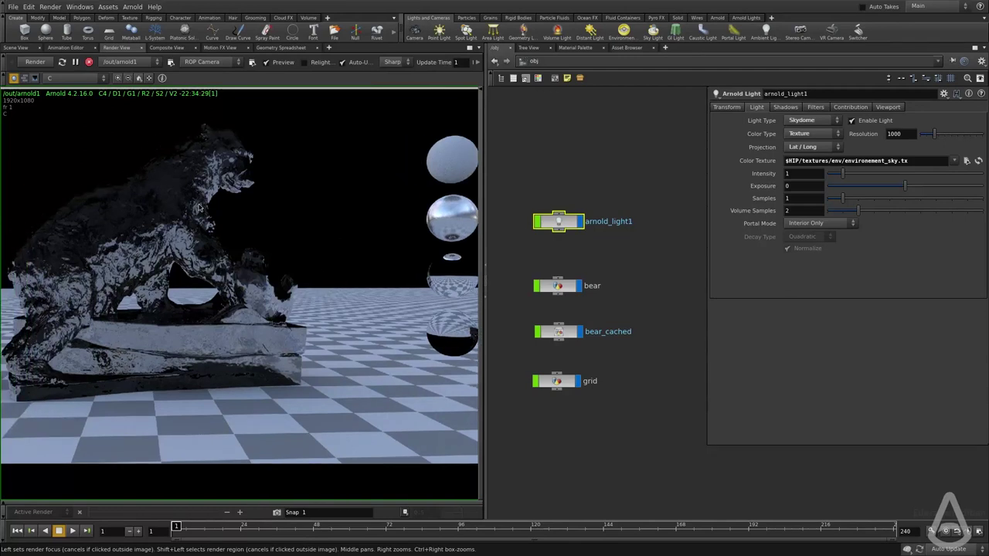
left_click(89, 64)
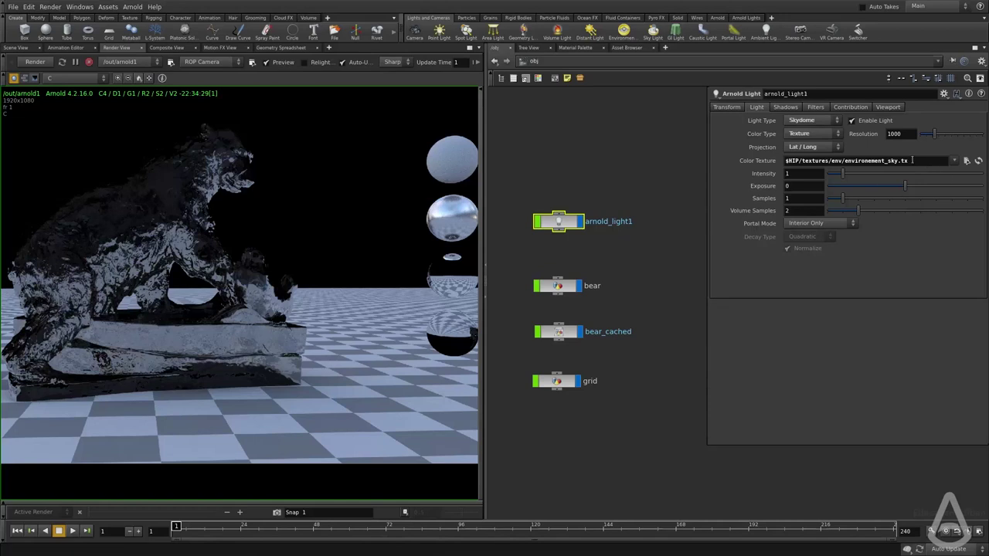
triple_click(914, 161)
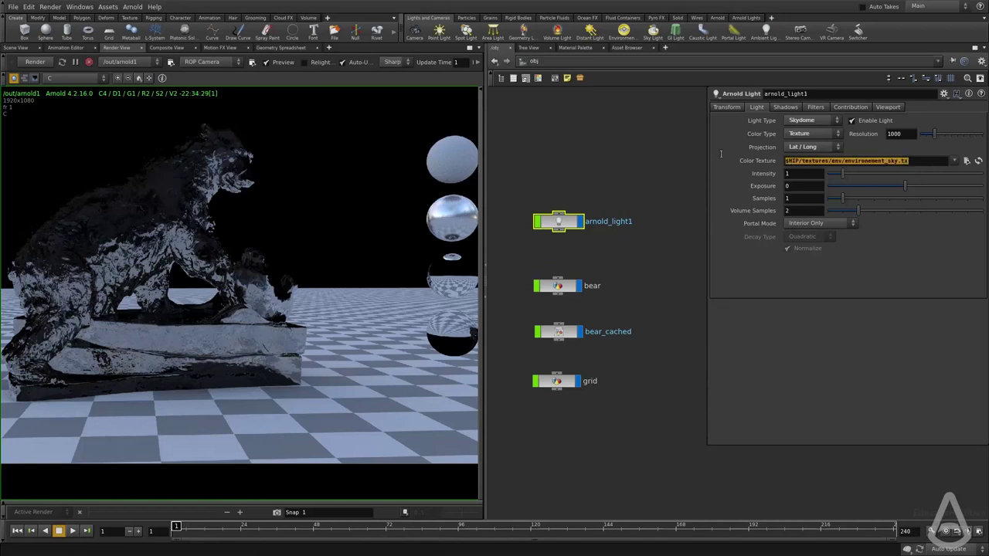
key("BackSpace")
Set the Color Type of arnold_light1 to Shader and clear its Color Shader path
left_click(809, 135)
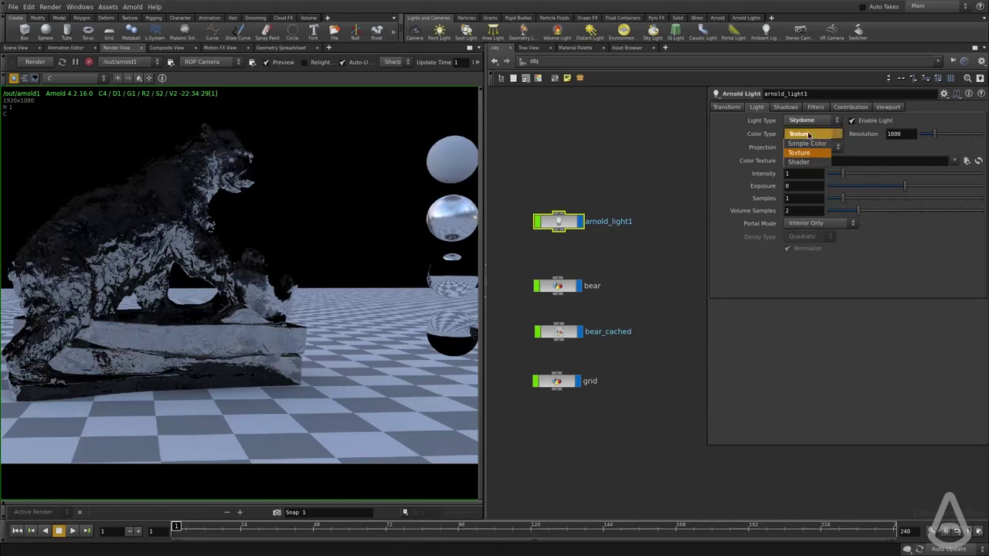
left_click(803, 152)
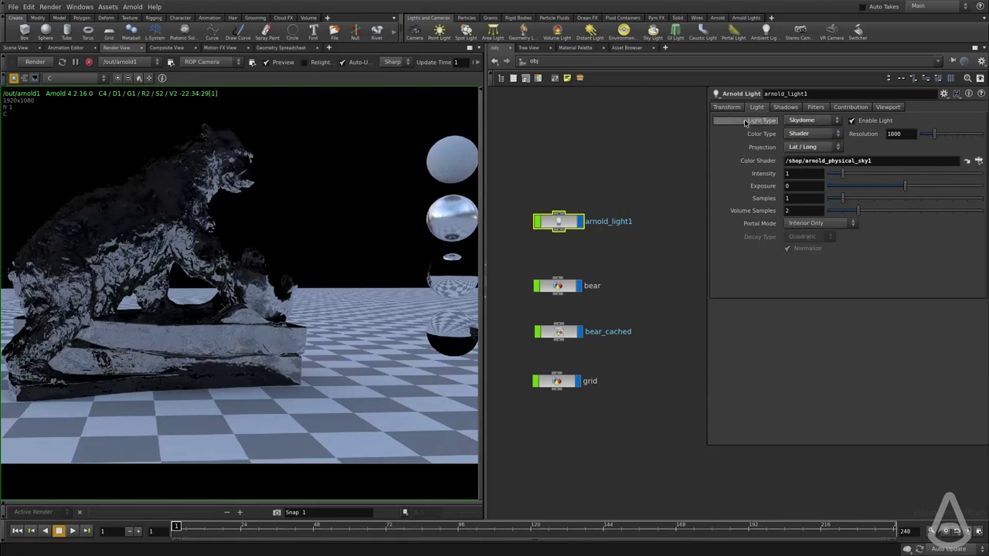
left_click_drag(891, 164, 685, 167)
key("BackSpace")
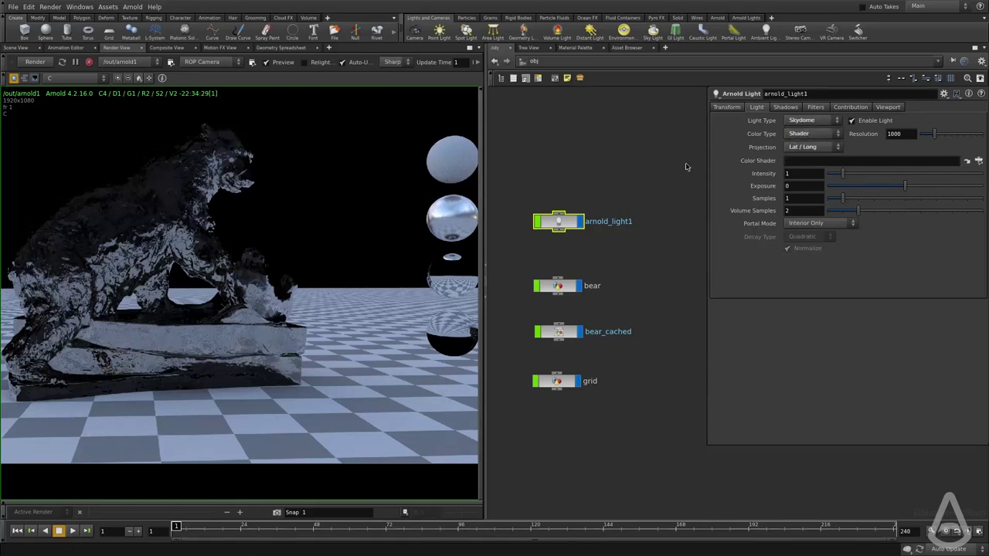
Add an Arnold Shader Network node to the shop network
left_click(541, 62)
left_click(558, 112)
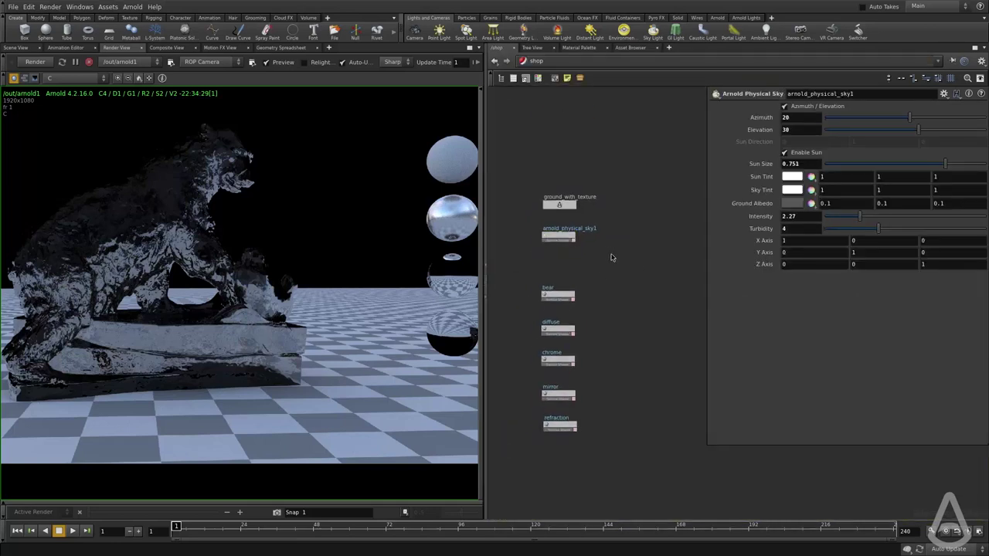
key("Tab")
mouse_move(648, 285)
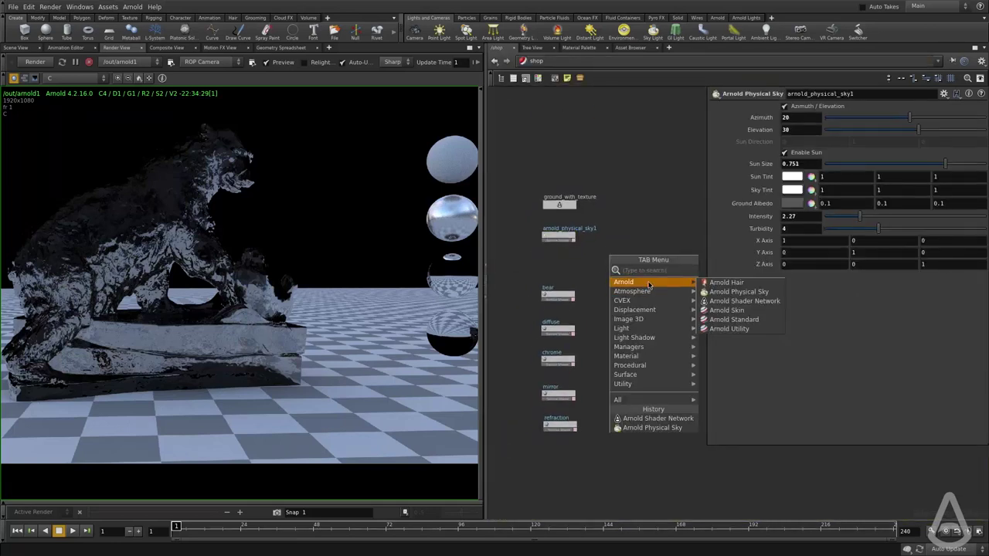
left_click(750, 303)
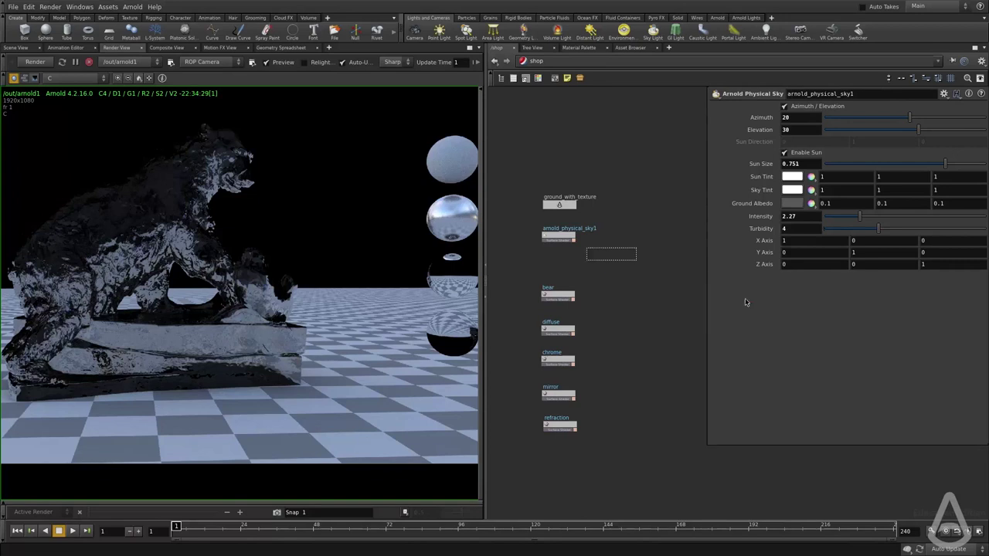
left_click(641, 271)
Examine the physical sky, light output and environment output nodes inside arnold_physical_sky1, and return to the shop network
scroll(558, 224, "up", 2)
left_click(557, 236)
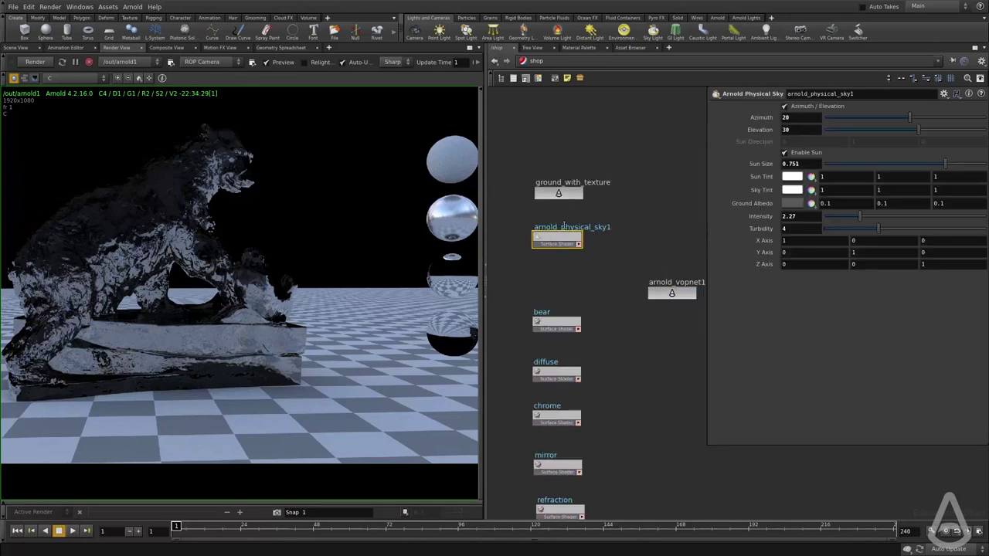
left_click(667, 292)
double_click(570, 244)
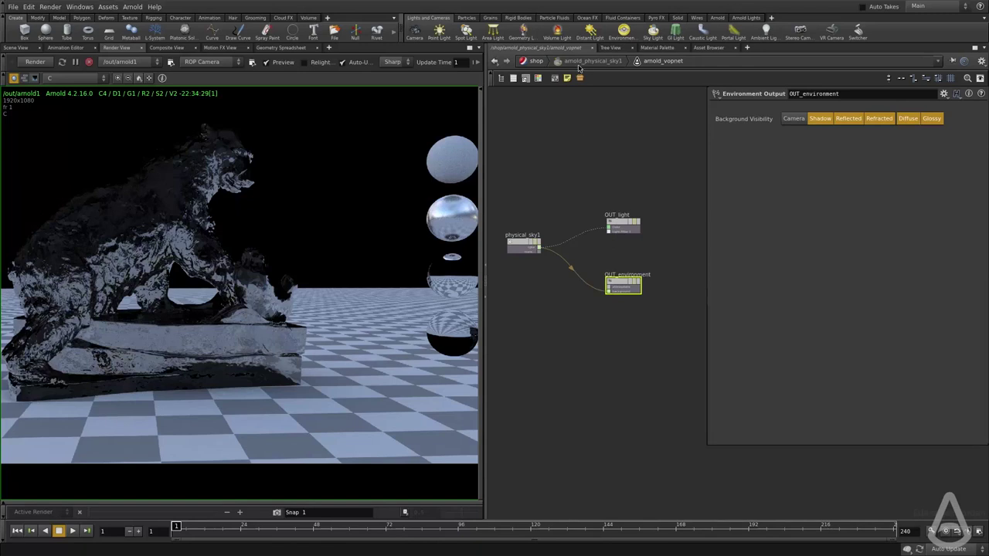
left_click(525, 244)
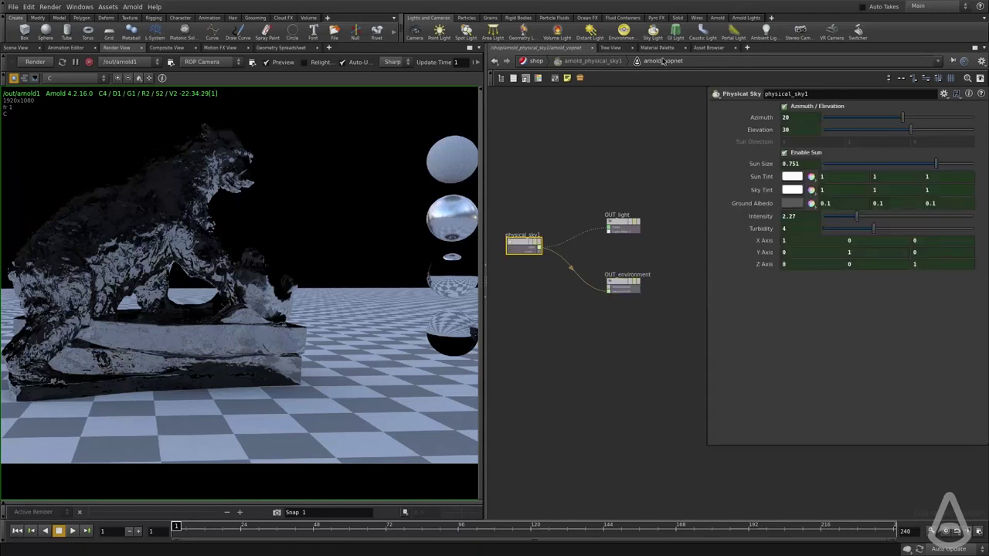
scroll(575, 265, "up", 2)
left_click_drag(630, 177, 633, 300)
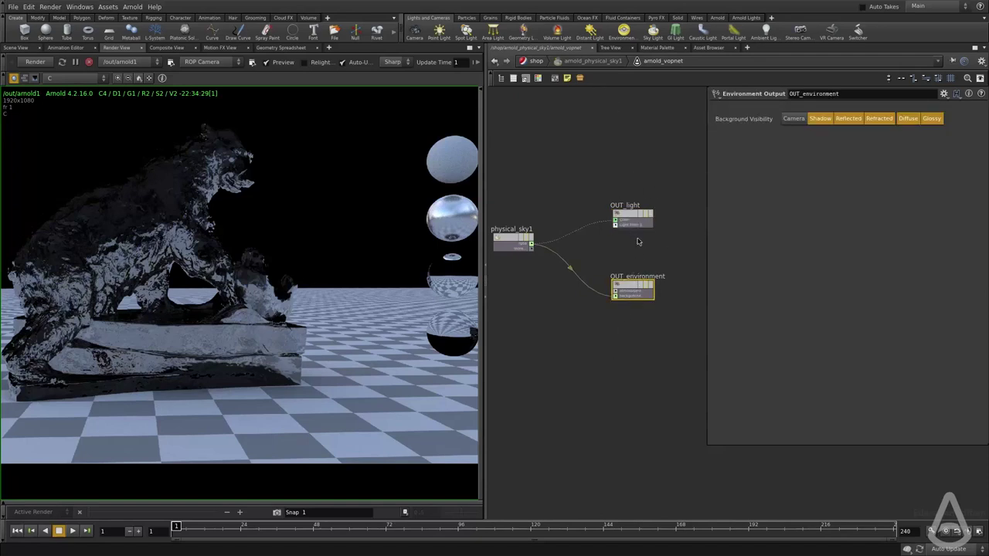
left_click(541, 62)
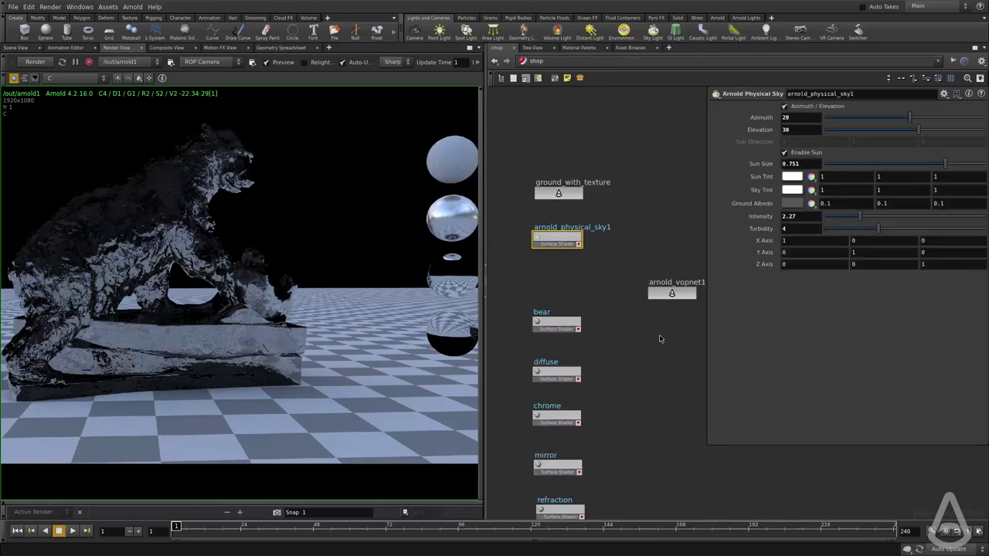
Rename the new Arnold shader network node to env_with_texture
double_click(642, 269)
type("W")
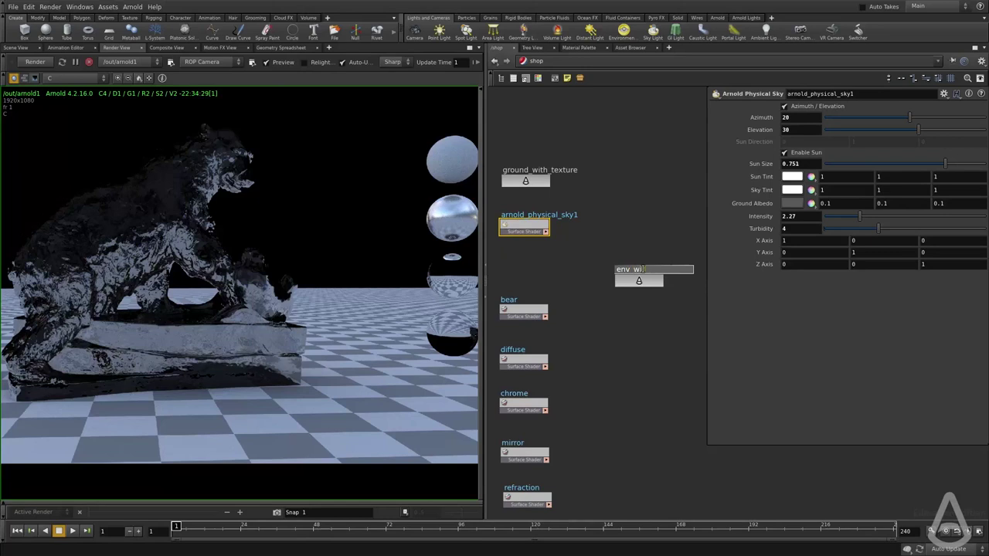
type("nv_with_texture")
key("Return")
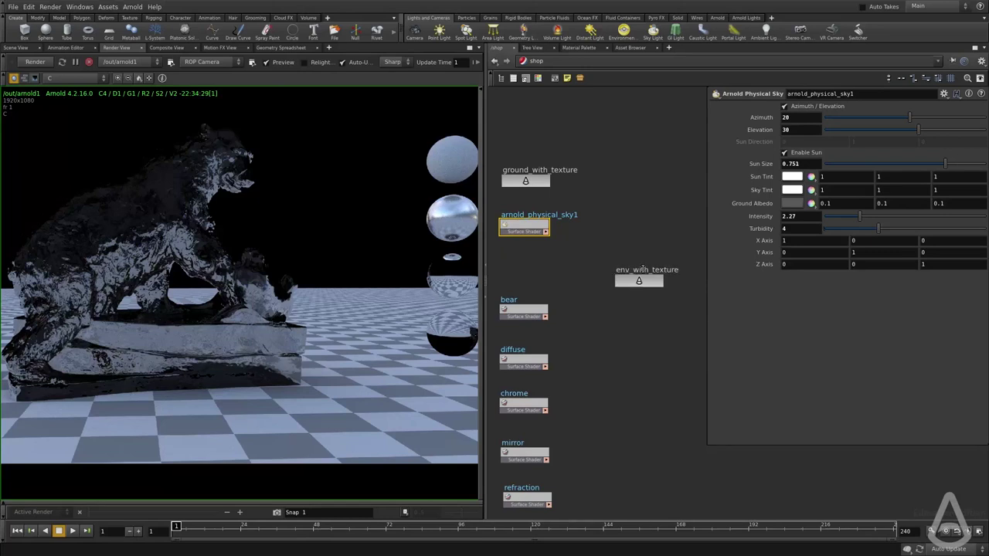
Open the env_with_texture network in a wider network pane and delete its OUT_material node
scroll(643, 278, "down", 3)
middle_click_drag(644, 315, 595, 298)
left_click_drag(595, 231, 640, 238)
double_click(641, 238)
double_click(640, 238)
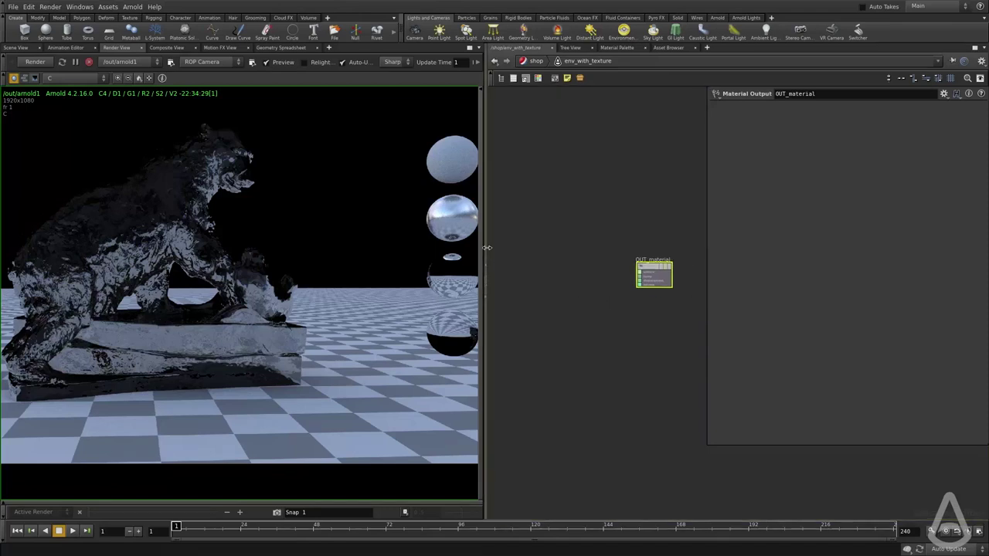
left_click_drag(487, 248, 393, 247)
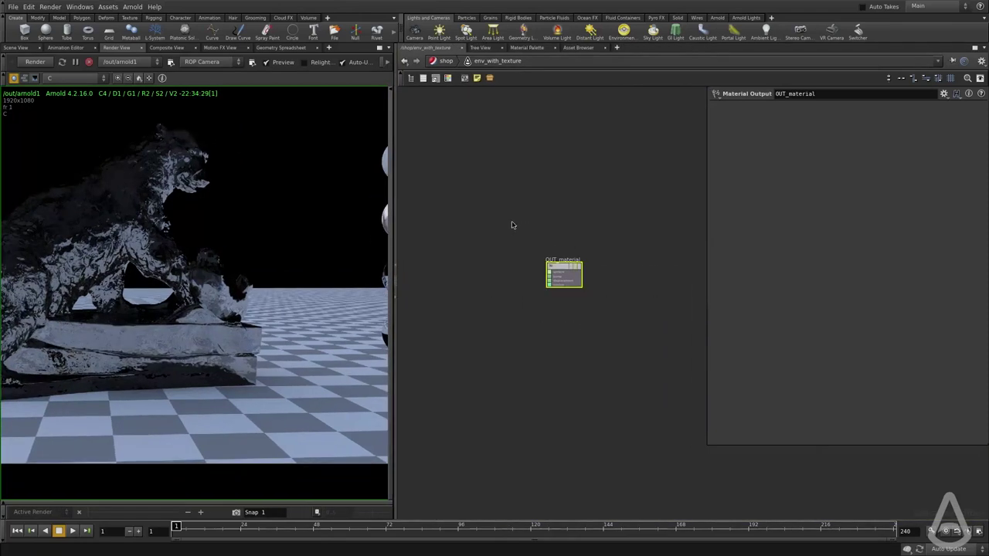
key("Delete")
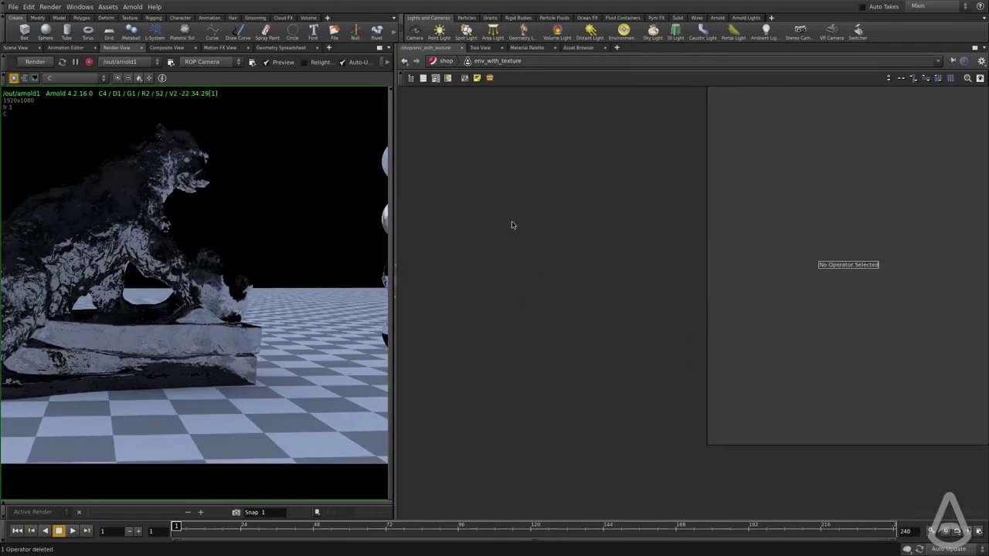
Add a Light Output node inside the env_with_texture network
key("Tab")
type("out")
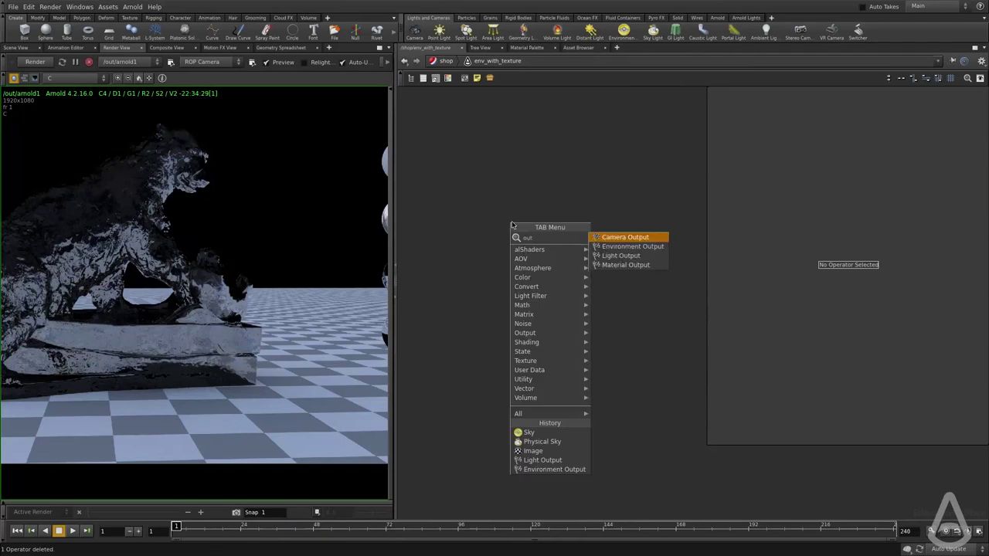
key("Escape")
key("Tab")
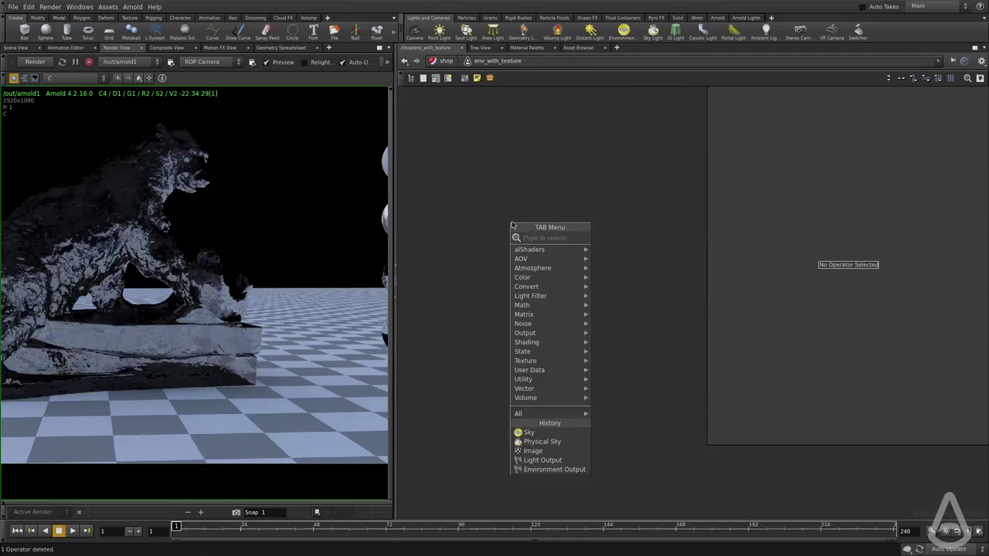
mouse_move(544, 334)
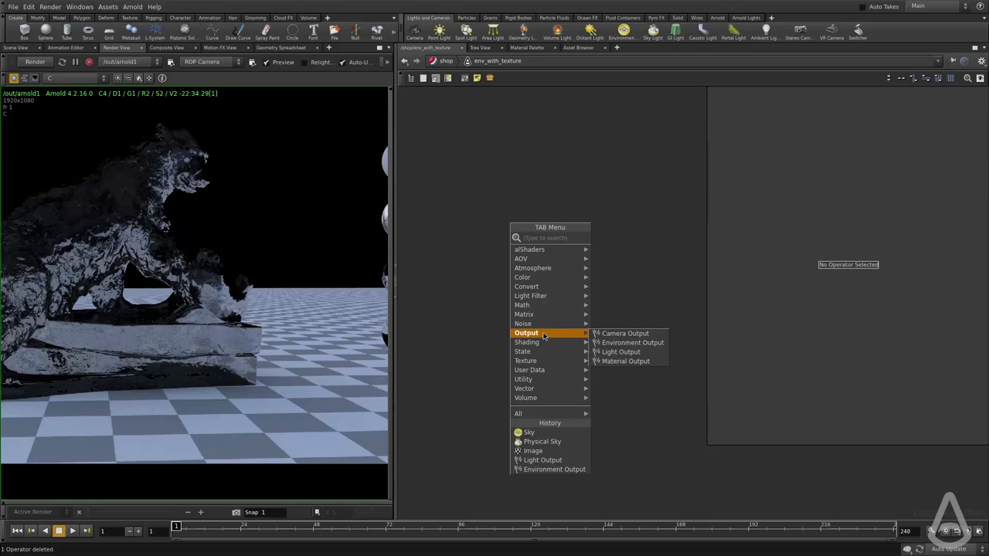
left_click(628, 352)
left_click(593, 284)
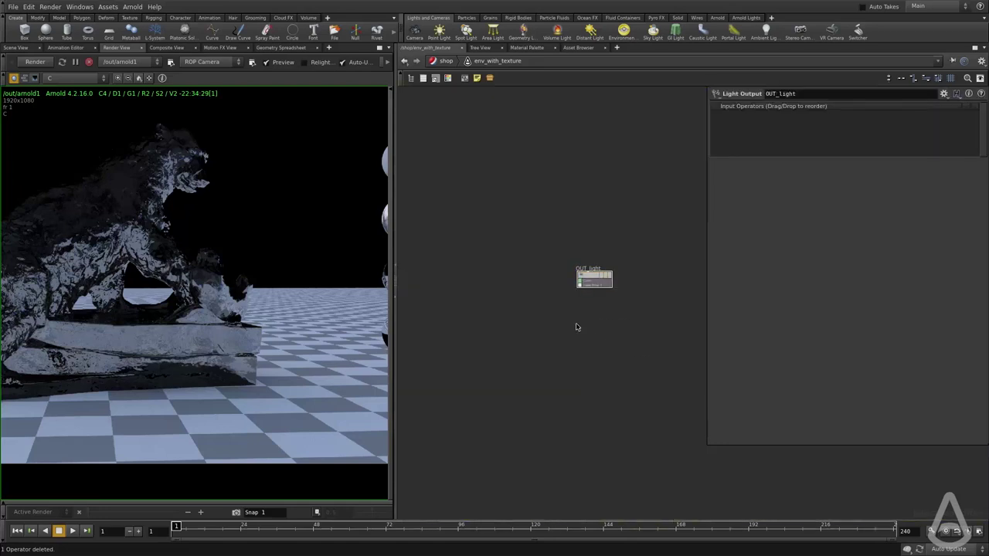
Add an Environment Output node beside OUT_light in env_with_texture and lay out the nodes
key("Tab")
mouse_move(612, 413)
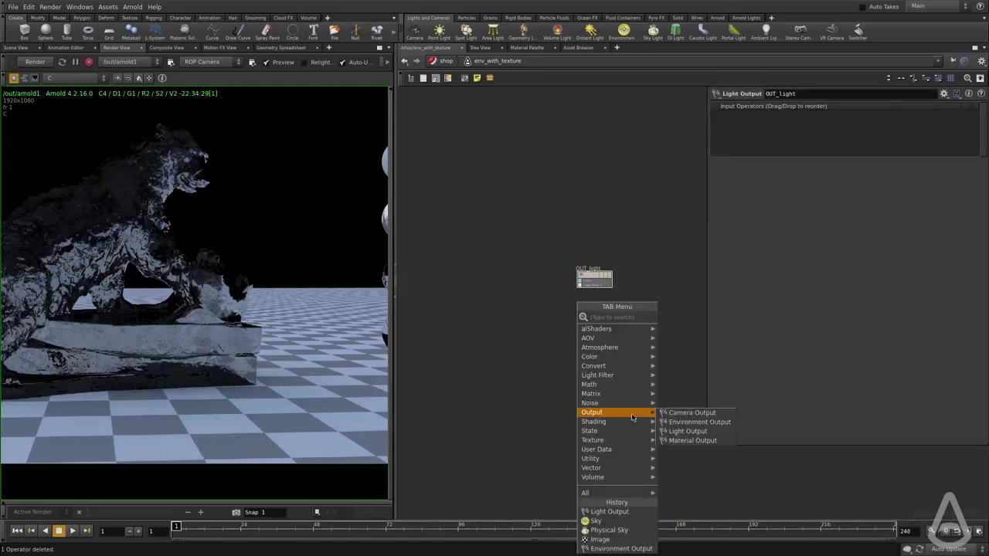
left_click(697, 422)
left_click(603, 315)
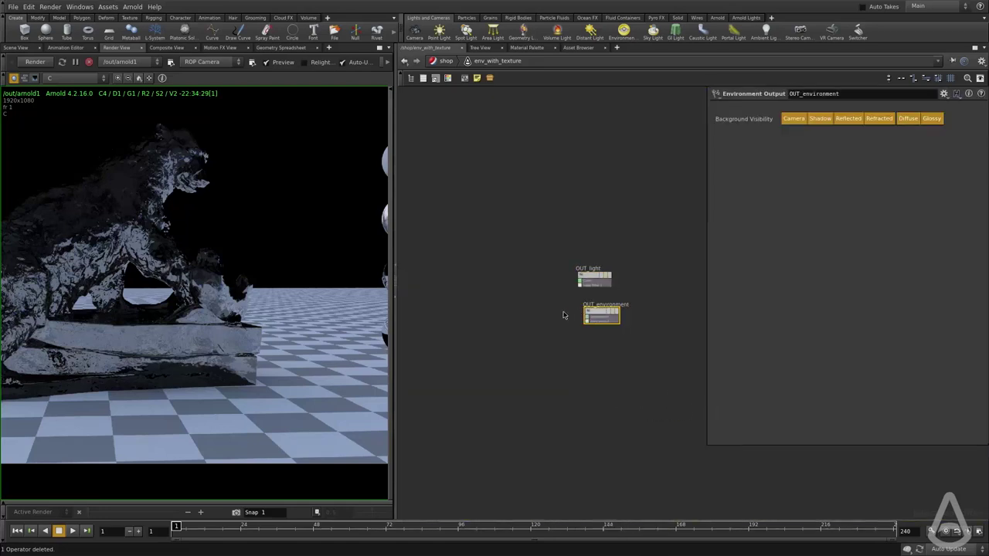
key("l")
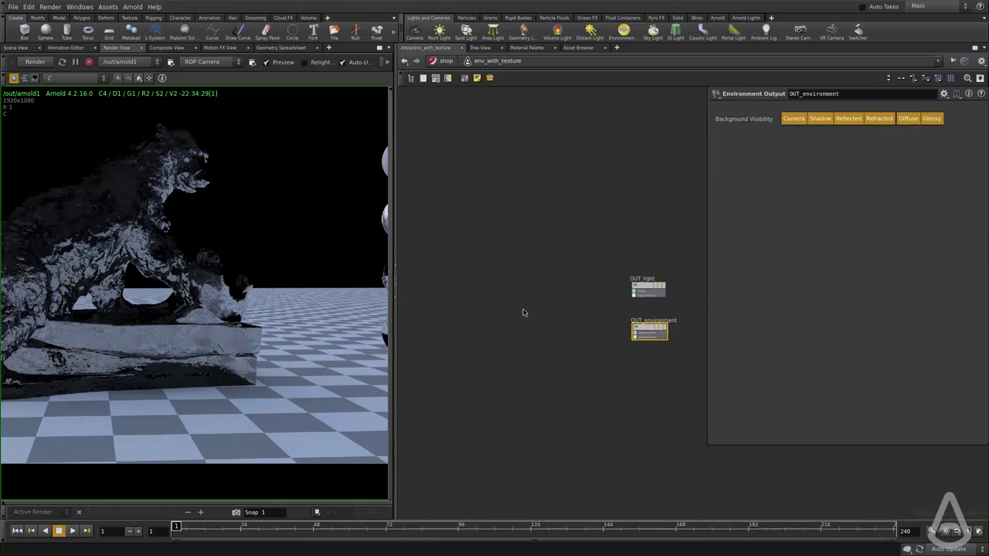
Add a Sky node ahead of the two output nodes and keep its format at Angular
left_click(523, 312)
key("Tab")
type("sky")
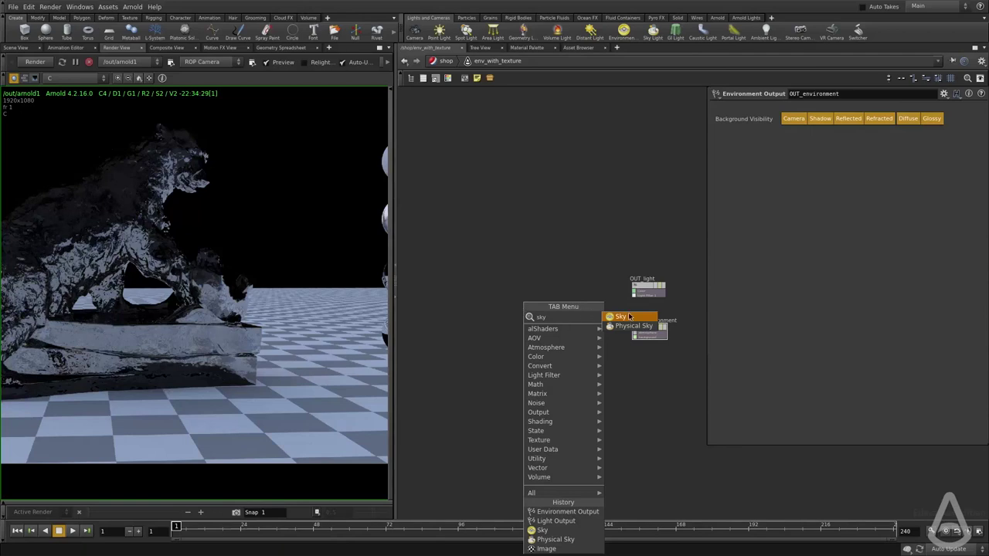
left_click(629, 316)
left_click(521, 328)
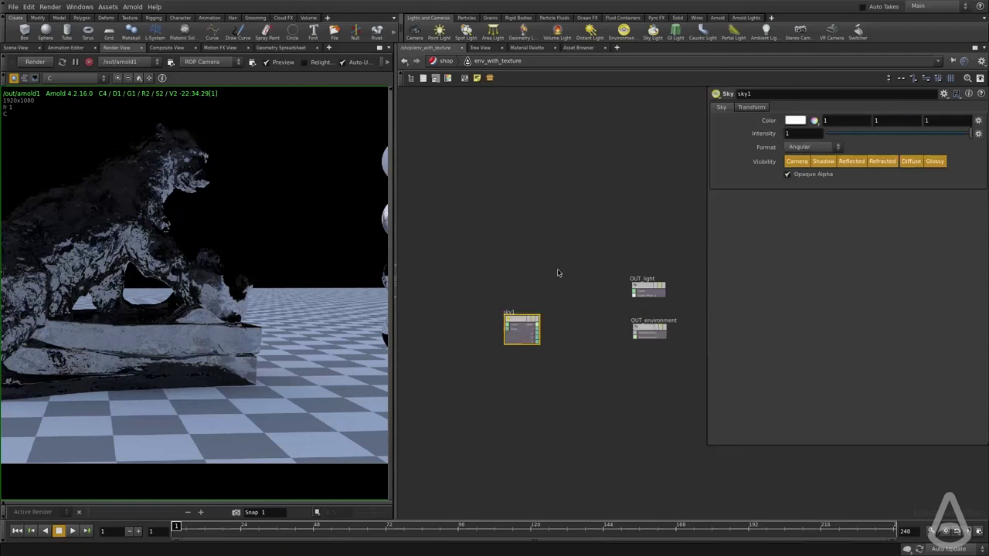
middle_click_drag(560, 272, 584, 266)
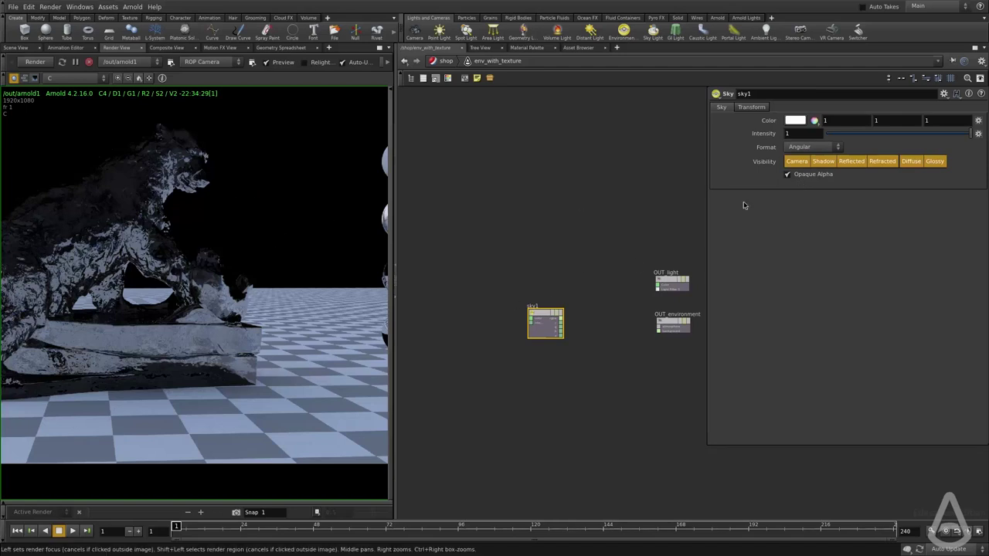
left_click(811, 149)
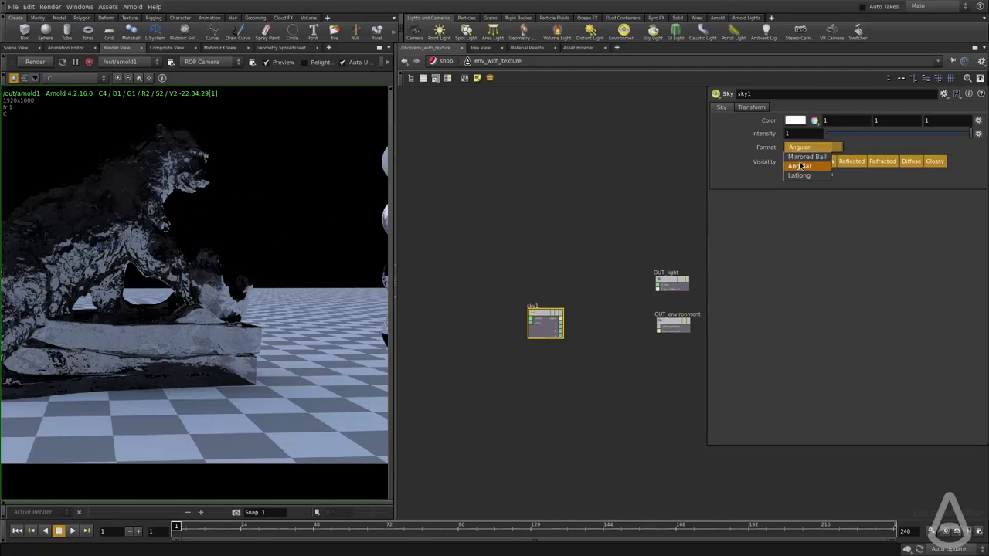
left_click(501, 262)
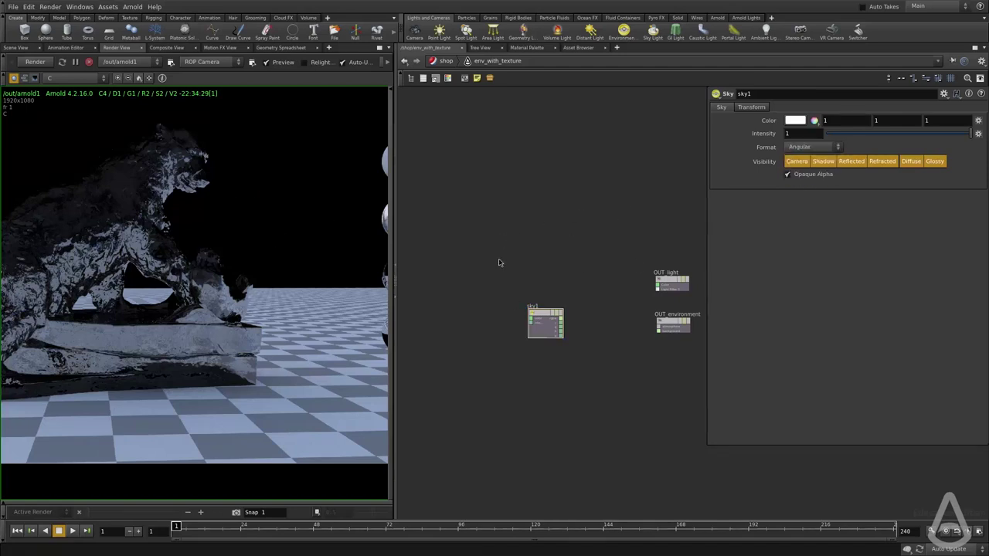
Add an Image node in front of sky1 and feed its rgba output into sky1's color input
middle_click_drag(480, 292, 544, 261)
scroll(599, 307, "up", 2)
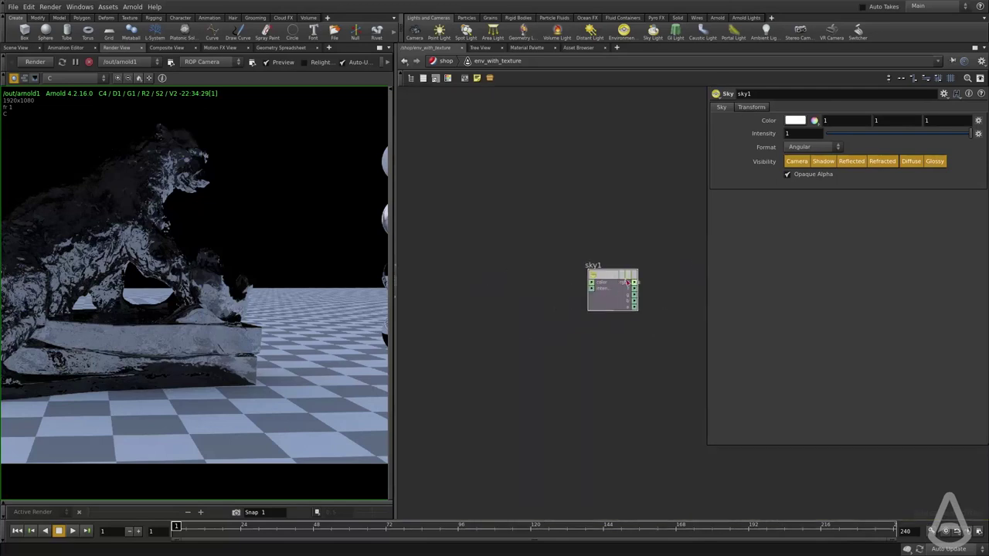
key("Tab")
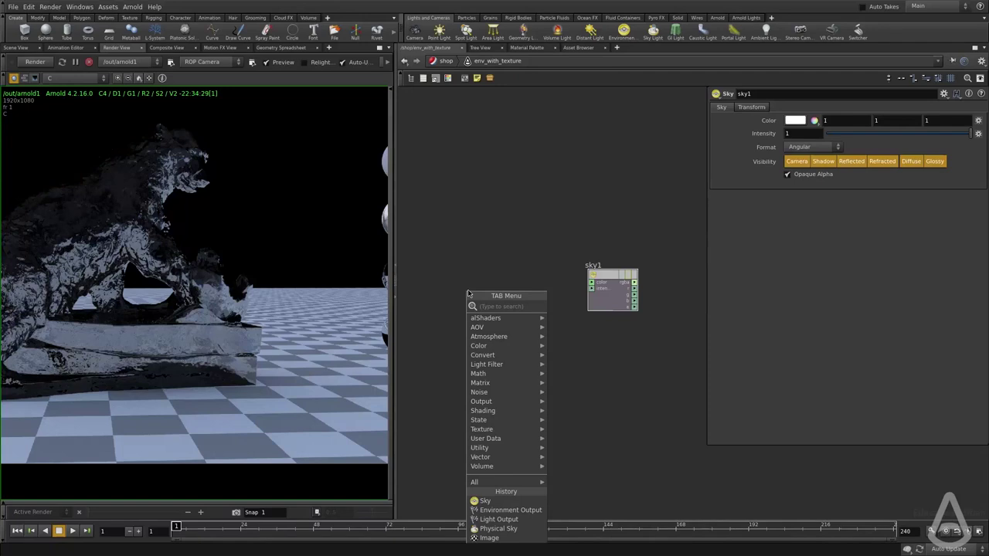
type("image")
key("Return")
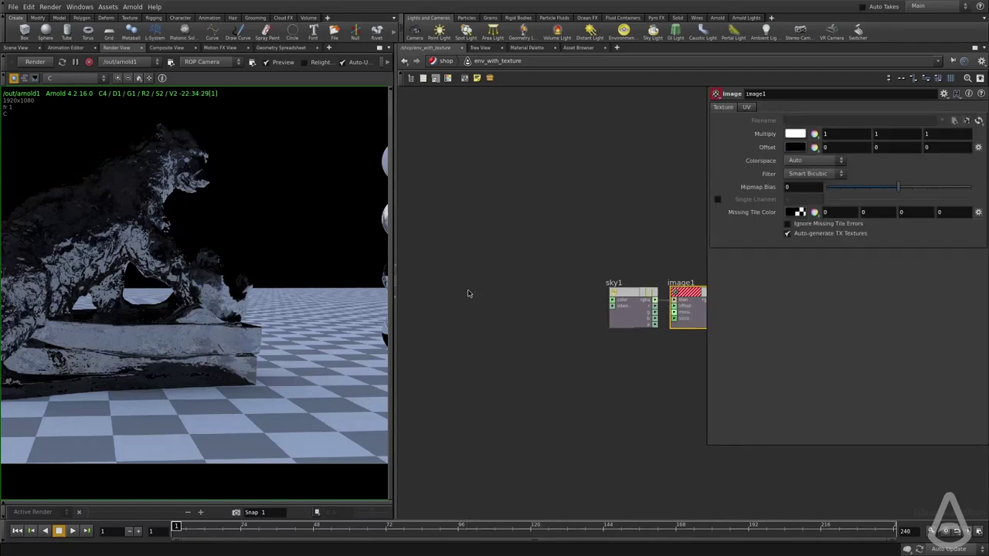
middle_click_drag(607, 379, 575, 372)
left_click_drag(653, 290, 597, 291)
scroll(543, 295, "up", 3)
Load $HIP/textures/env/environement_sky.tx as the image1 texture file
left_click(954, 121)
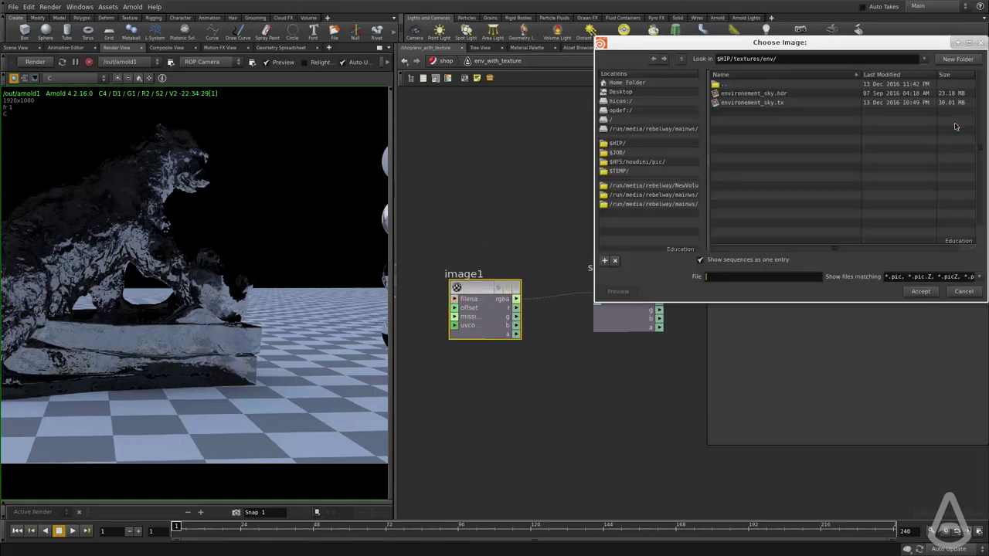
left_click(760, 103)
left_click(915, 291)
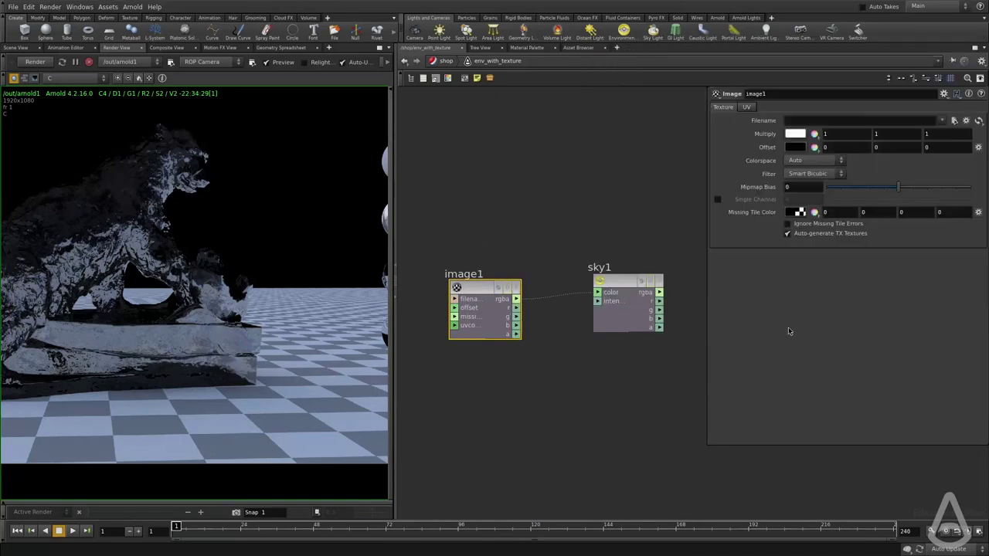
Connect sky1's rgba output to the background input of OUT_environment and the Color input of OUT_light
left_click_drag(495, 282, 616, 293)
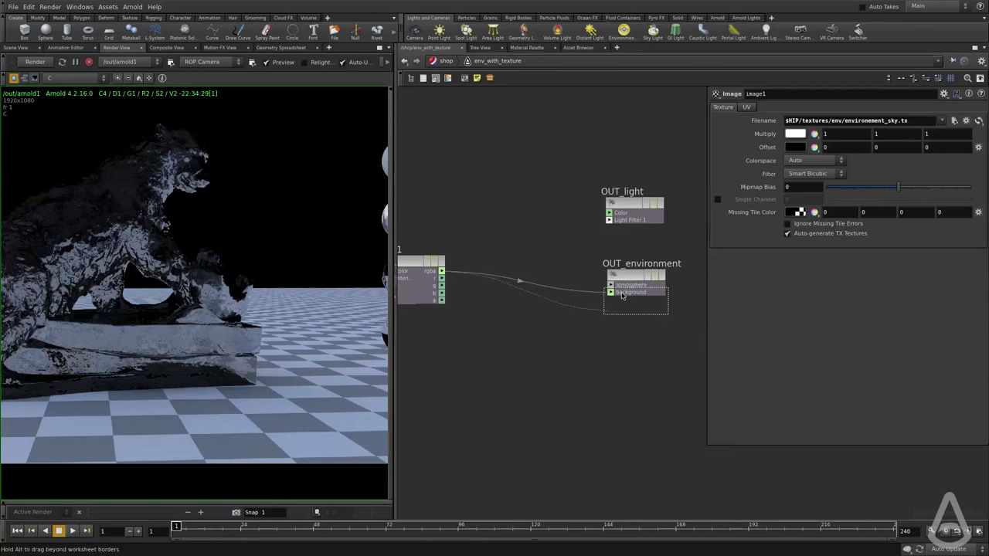
left_click_drag(614, 273, 617, 292)
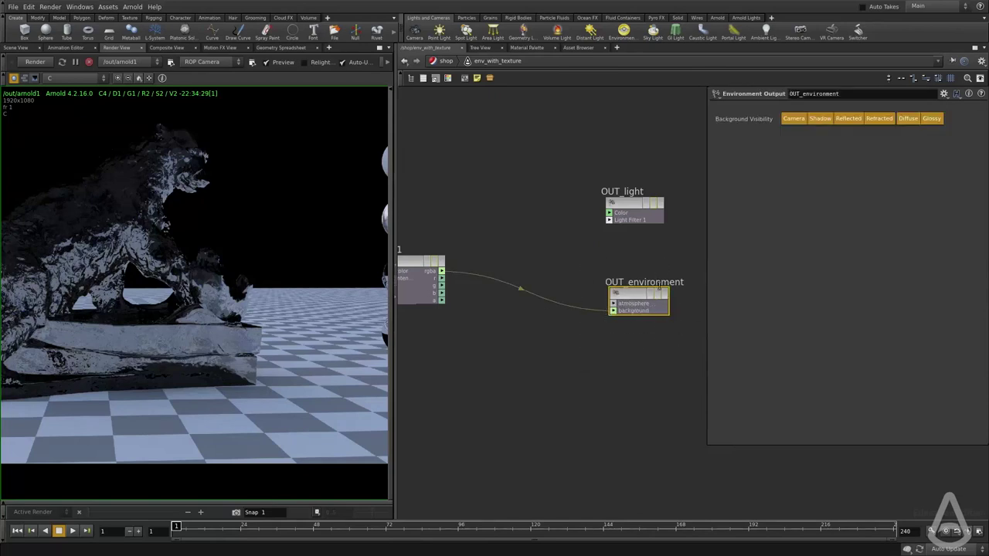
middle_click_drag(601, 269, 644, 297)
left_click(550, 302)
left_click_drag(484, 301, 662, 245)
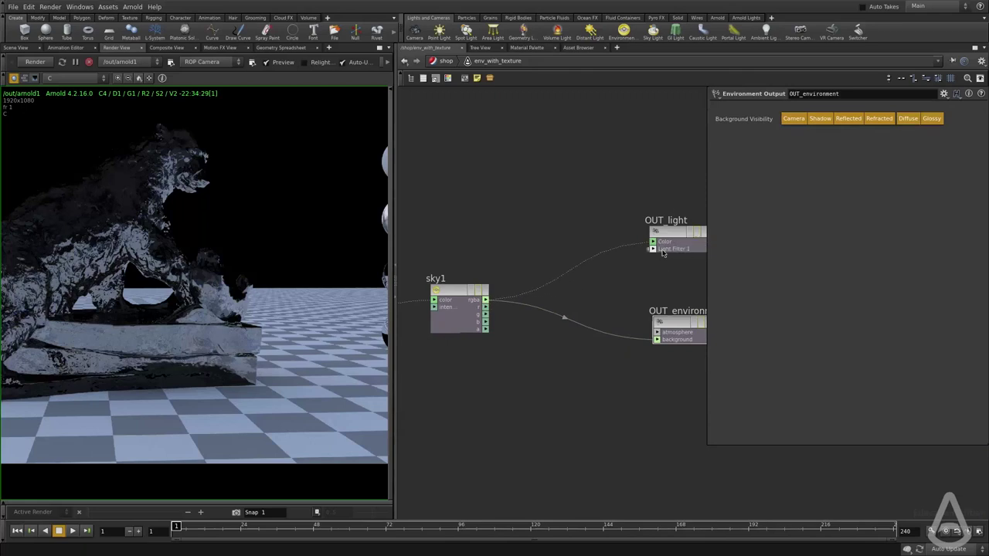
Return to the object network and rename the arnold_light1 node to skydome
left_click(446, 61)
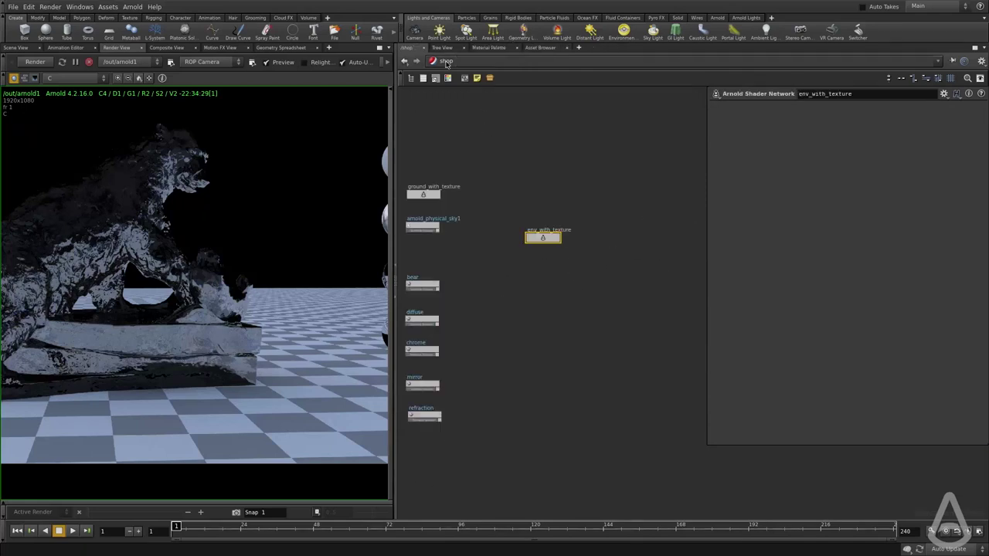
left_click(446, 61)
left_click(462, 95)
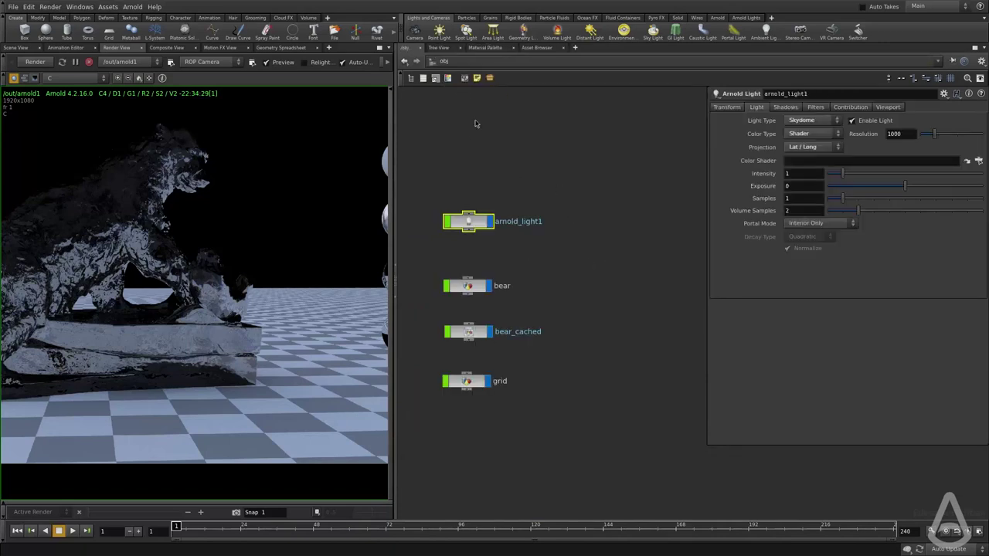
left_click_drag(519, 177, 441, 254)
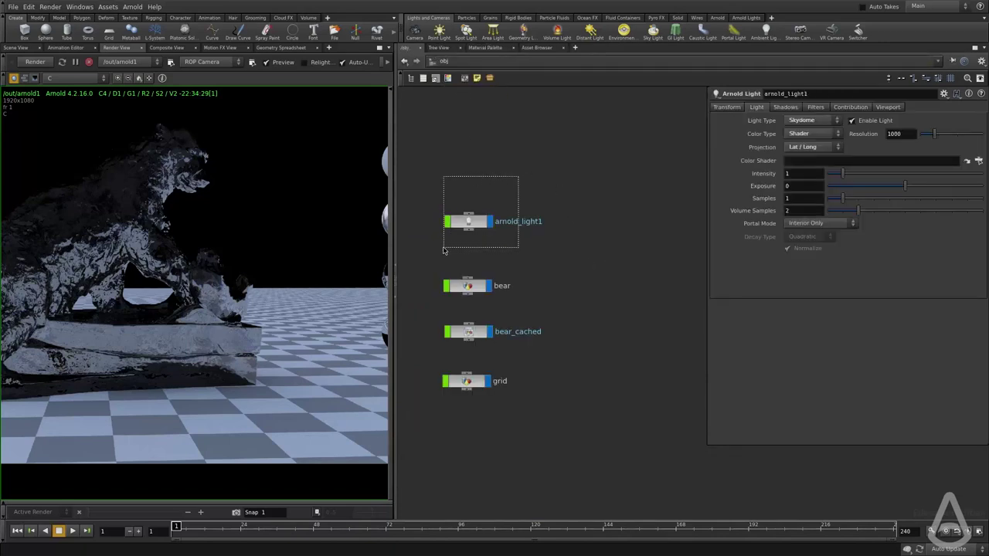
double_click(512, 221)
type("skydom_e")
key("Return")
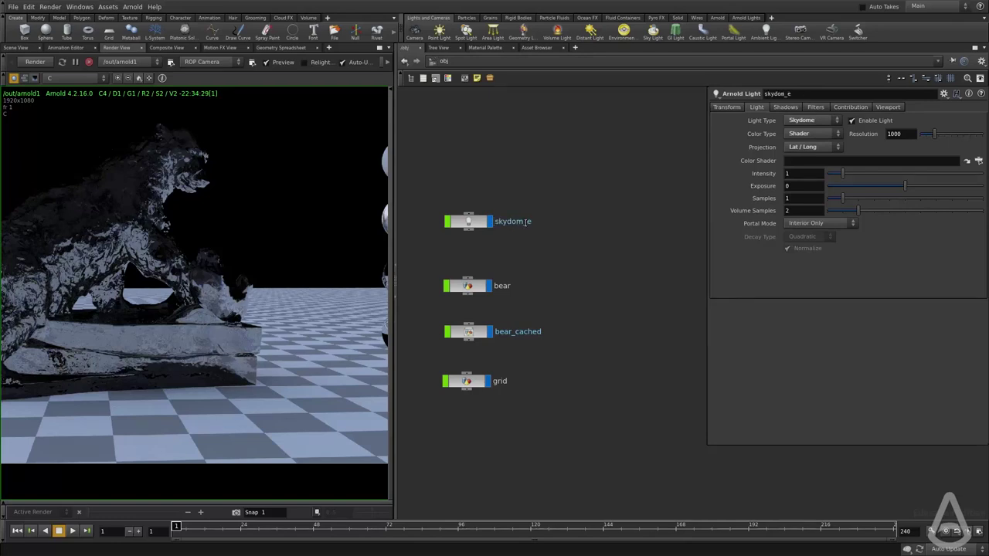
left_click(525, 222)
key("BackSpace")
left_click(587, 256)
Assign /shop/env_with_texture as the skydome light's color shader
left_click(978, 161)
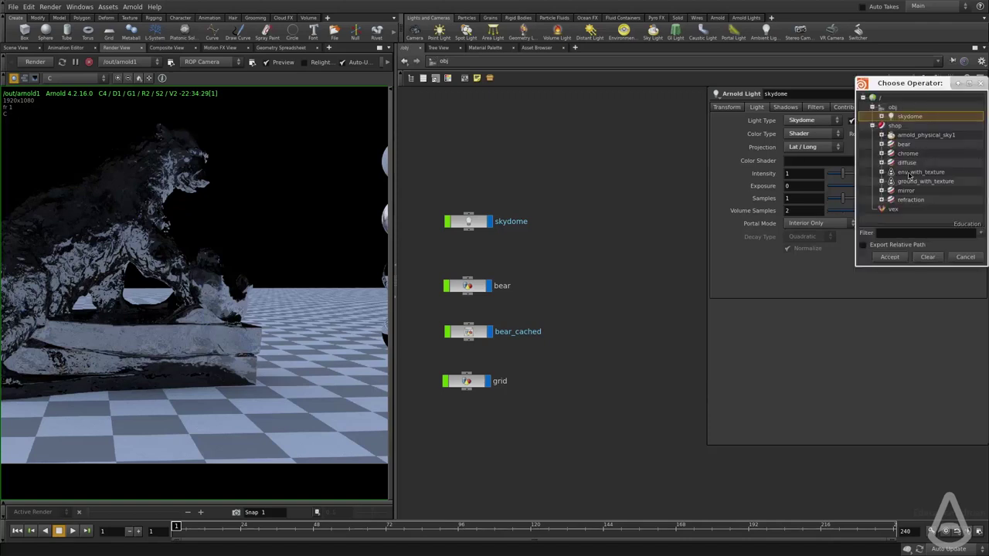
left_click(909, 176)
left_click(889, 256)
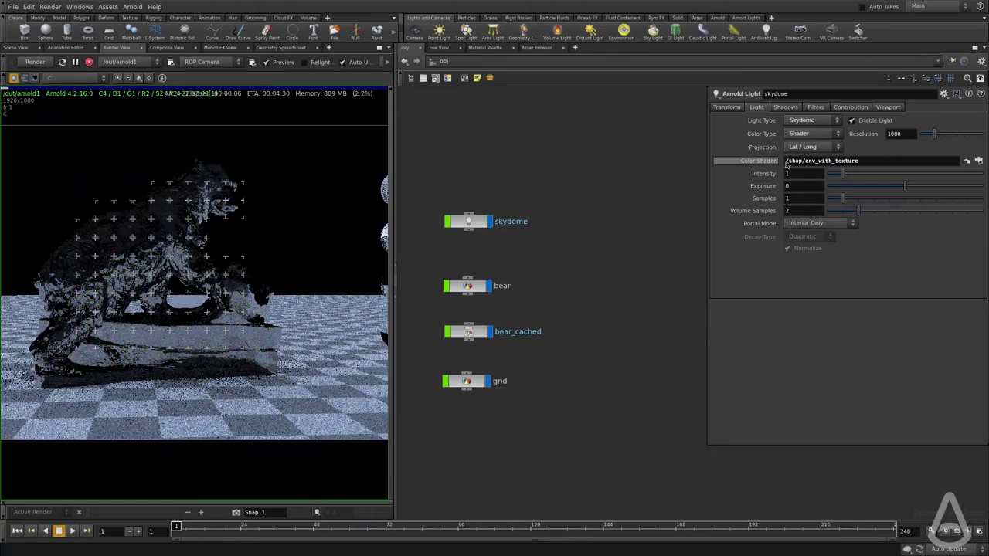
middle_click_drag(286, 263, 170, 259)
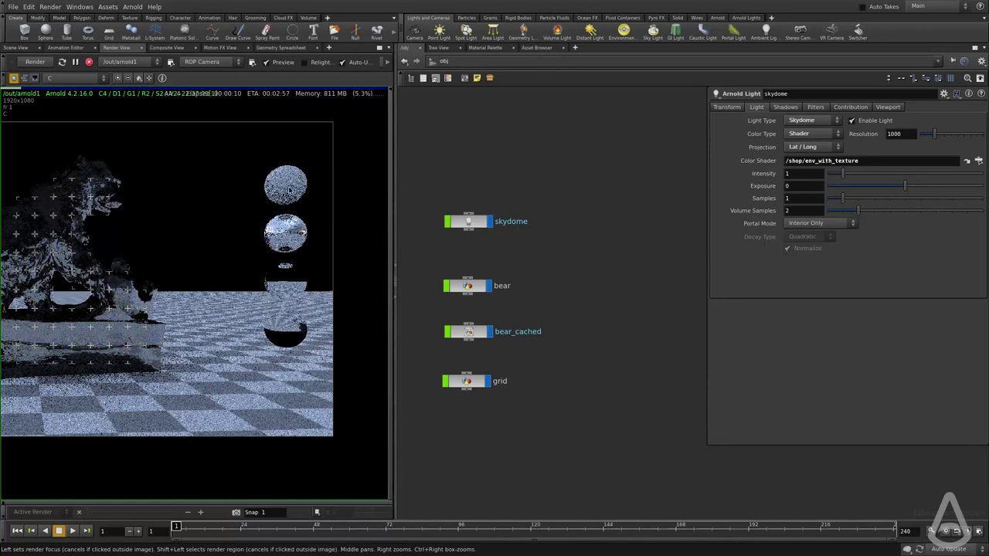
Set the arnold1 render node's environment to /shop/env_with_texture and inspect the bear and spheres in the render
left_click(456, 62)
left_click(472, 102)
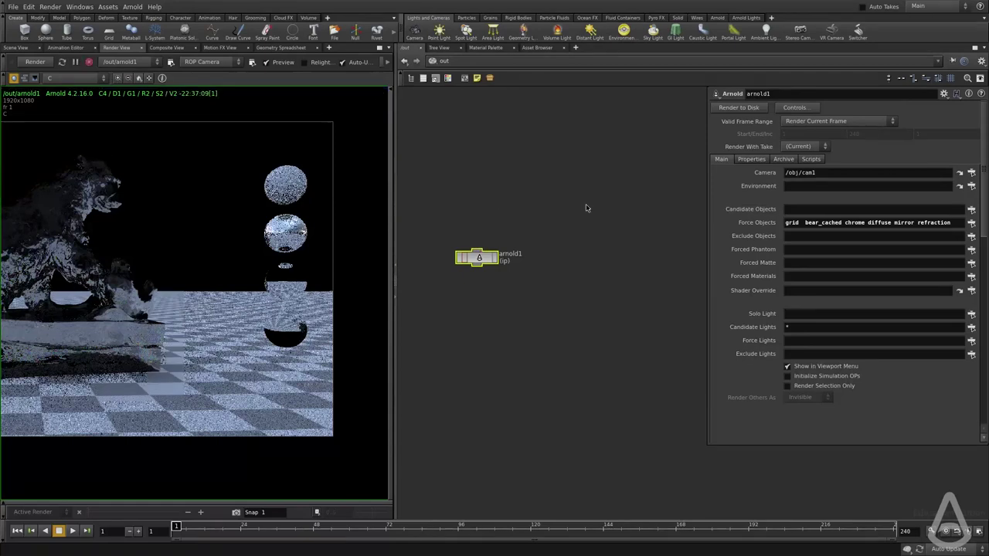
left_click(970, 185)
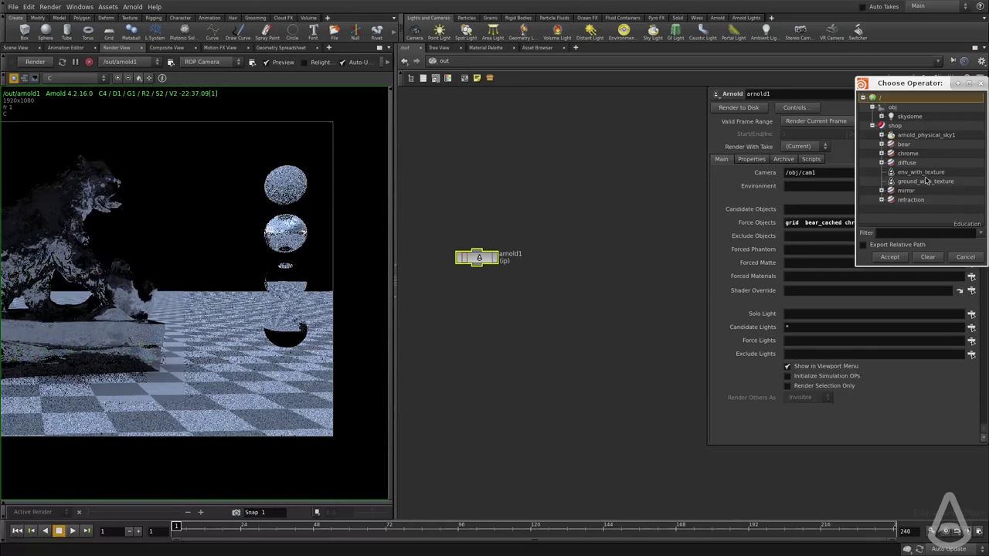
left_click(909, 173)
left_click(889, 257)
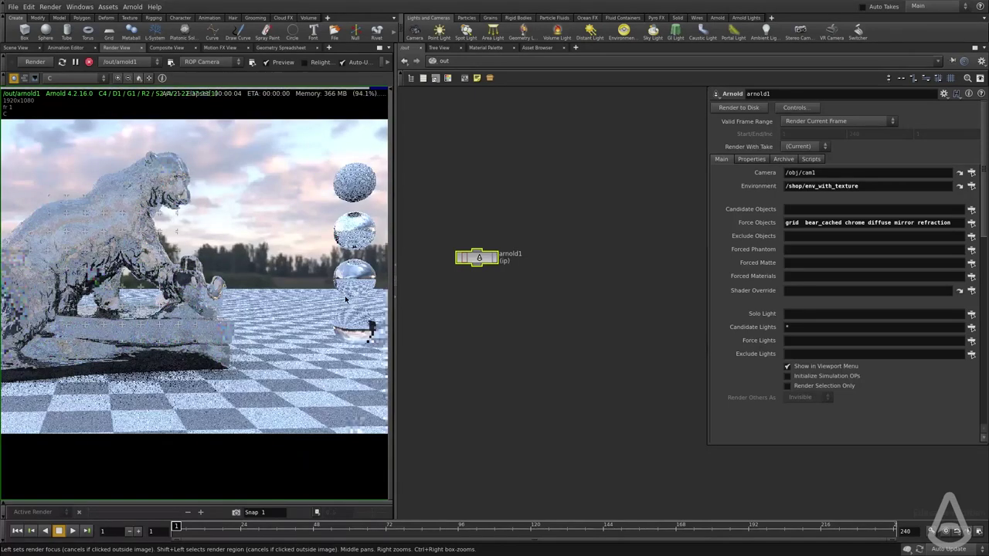
middle_click_drag(130, 294, 287, 291)
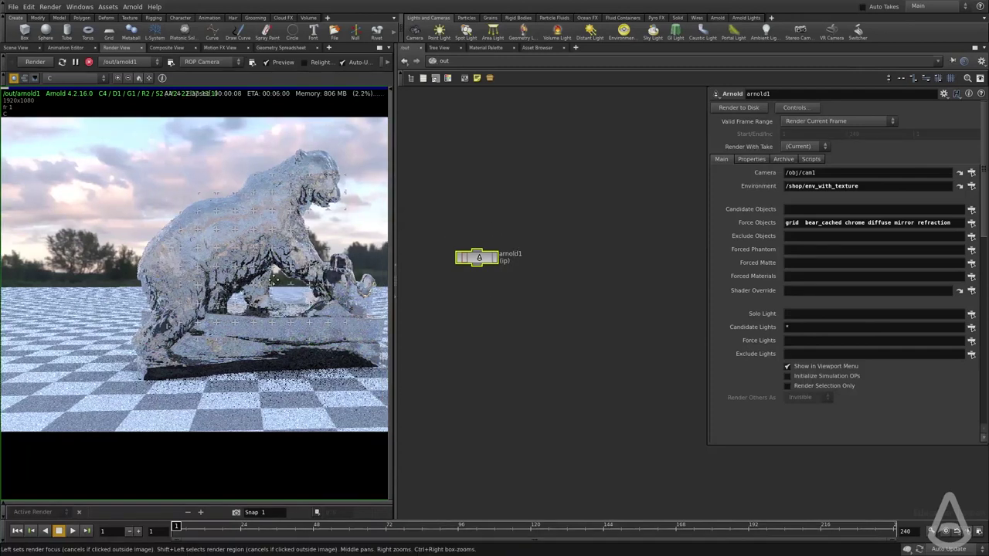
middle_click_drag(227, 341, 159, 331)
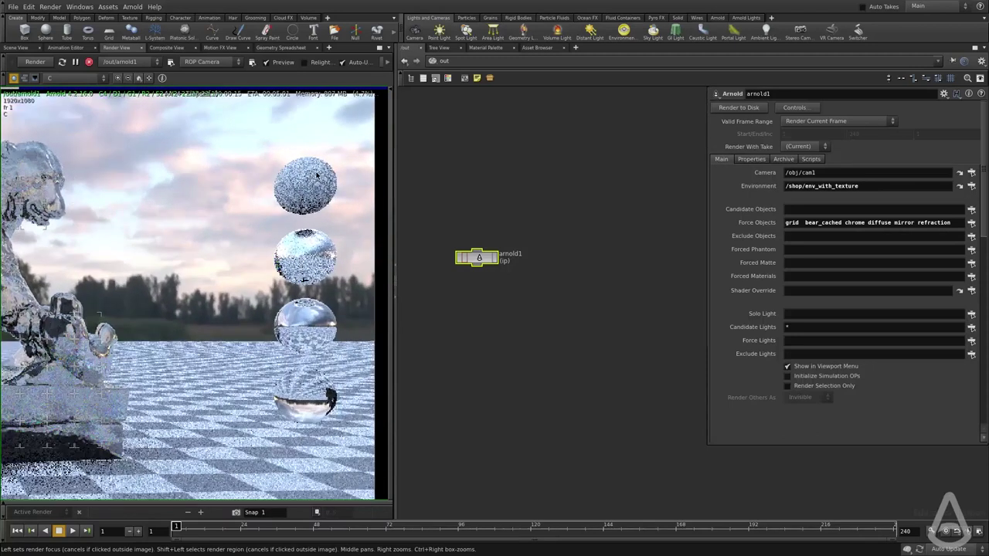
Disable the Diffuse, Glossy and Shadow background visibility on OUT_environment inside the env_with_texture network
left_click(448, 61)
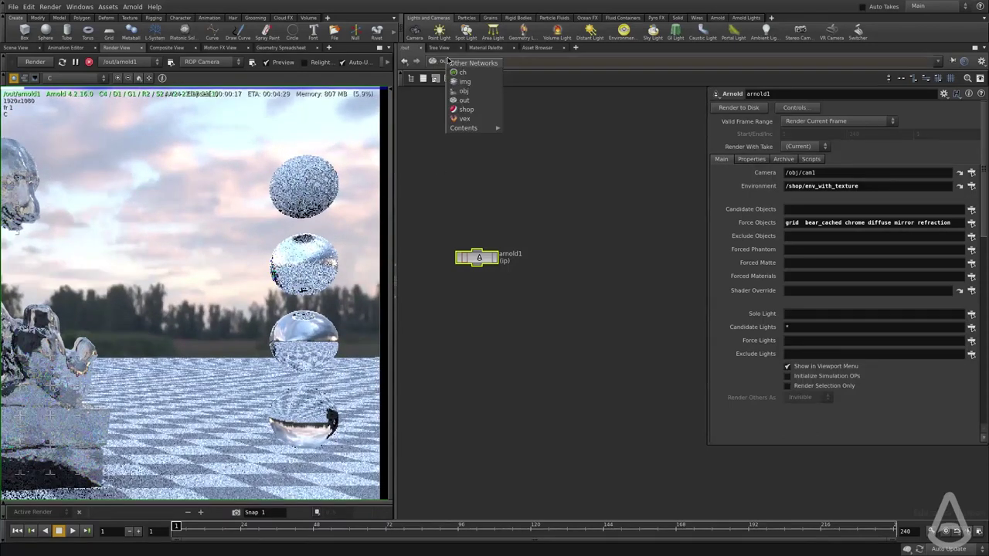
left_click(465, 108)
double_click(538, 239)
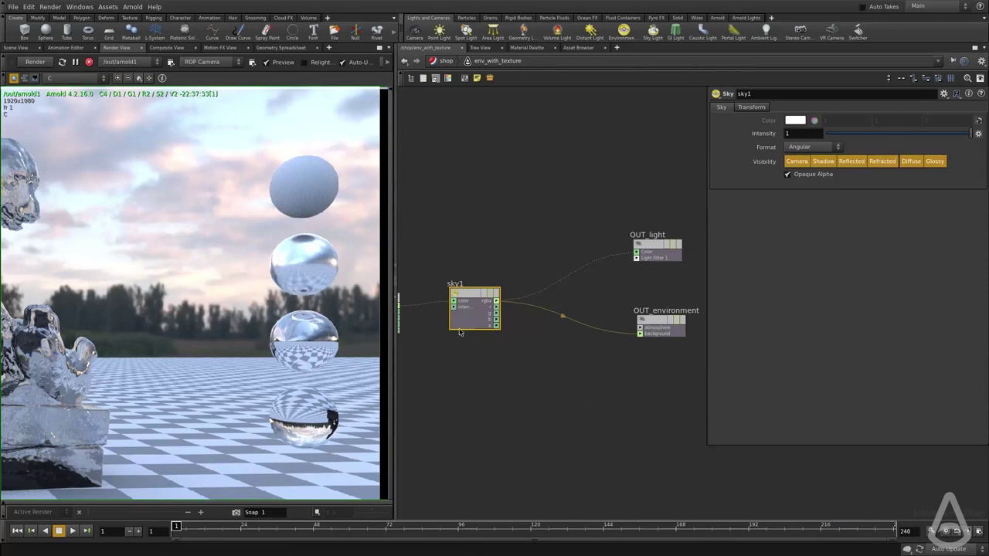
left_click_drag(443, 258, 484, 369)
middle_click_drag(534, 241, 431, 227)
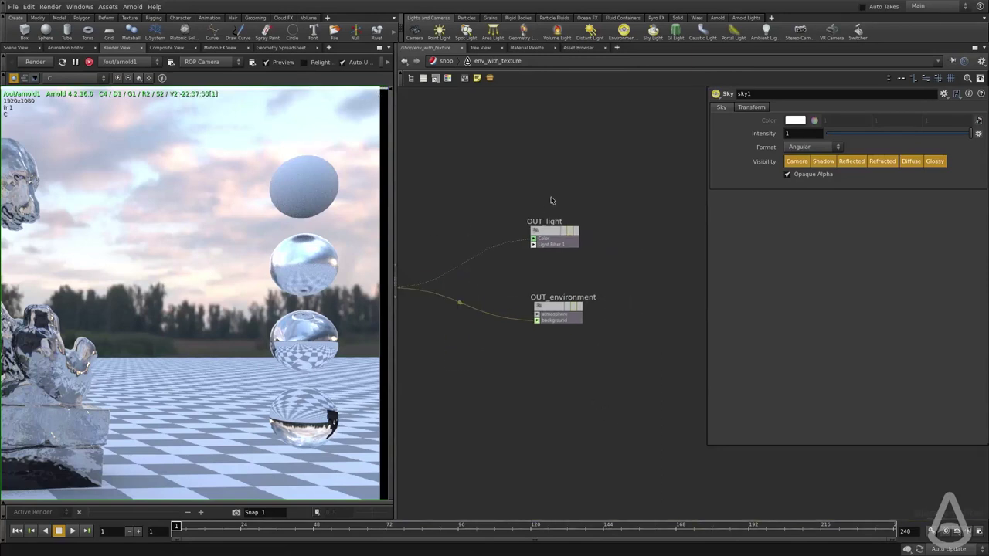
left_click_drag(555, 194, 516, 264)
left_click_drag(587, 262, 545, 346)
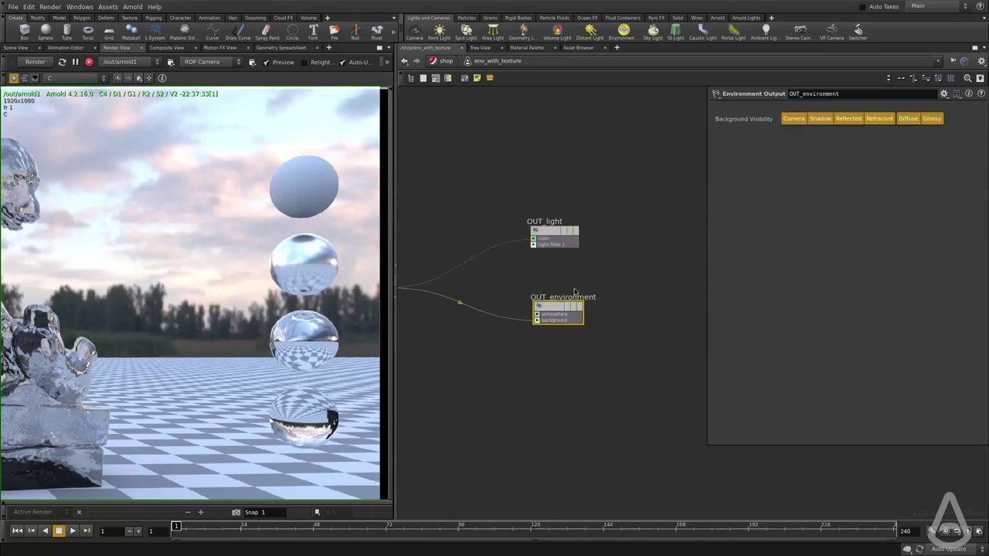
left_click(907, 119)
left_click(931, 120)
left_click(815, 120)
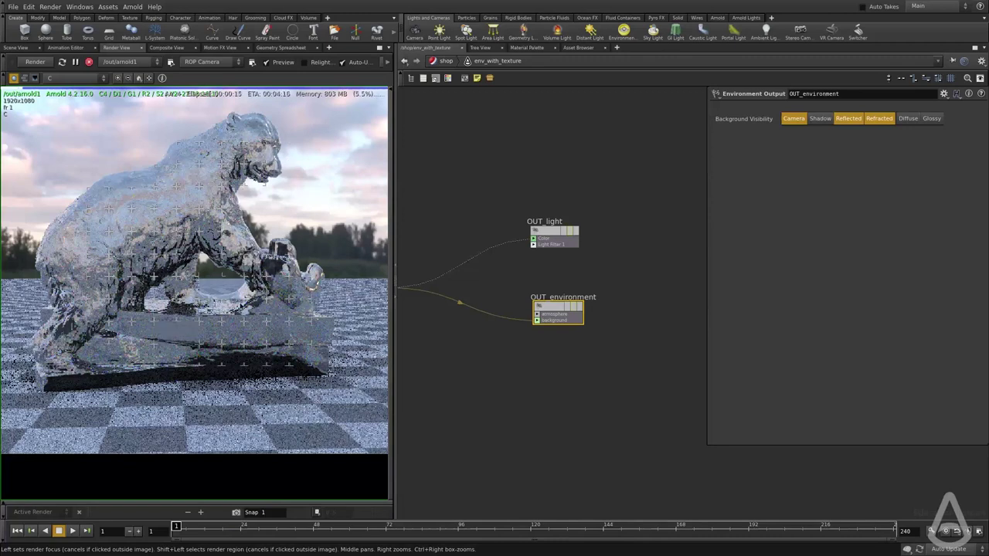
Select image1 in the env_with_texture network and line it up beside sky1
middle_click_drag(215, 326, 229, 319)
middle_click_drag(542, 376, 574, 364)
middle_click_drag(463, 340, 557, 335)
left_click_drag(430, 228, 407, 328)
middle_click_drag(447, 327, 502, 336)
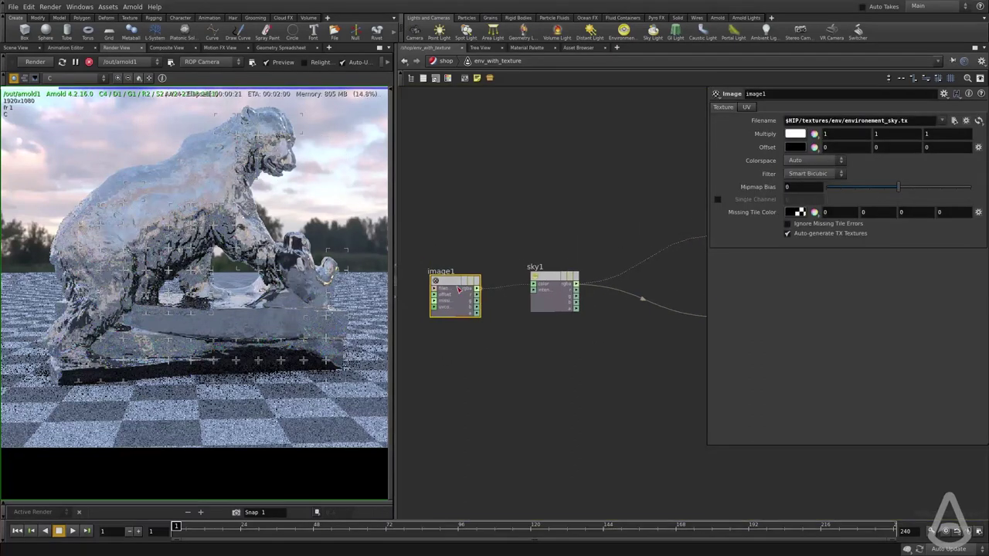
left_click_drag(447, 285, 432, 277)
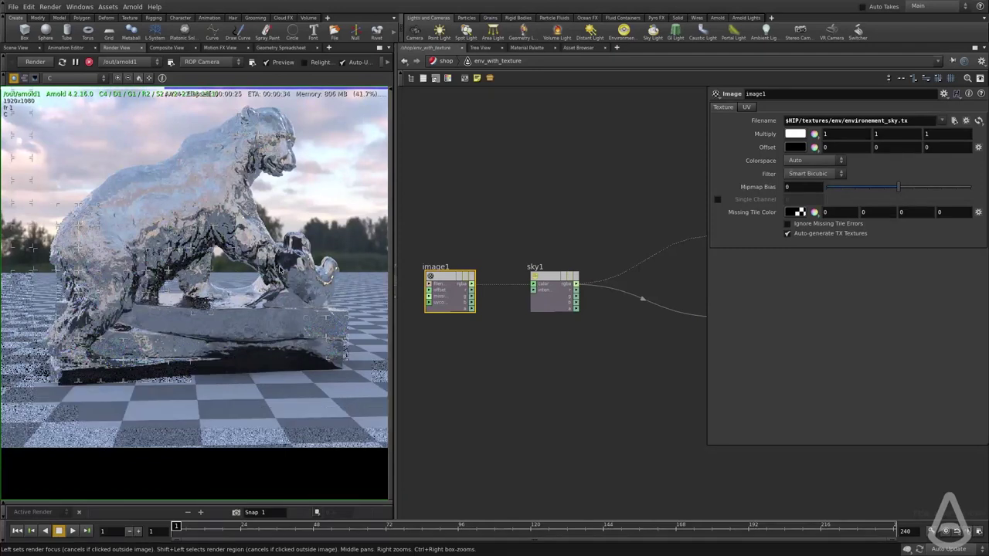
Examine the updated bear render and return to the object network with the skydome light deselected
middle_click_drag(278, 268, 193, 277)
middle_click_drag(337, 288, 191, 290)
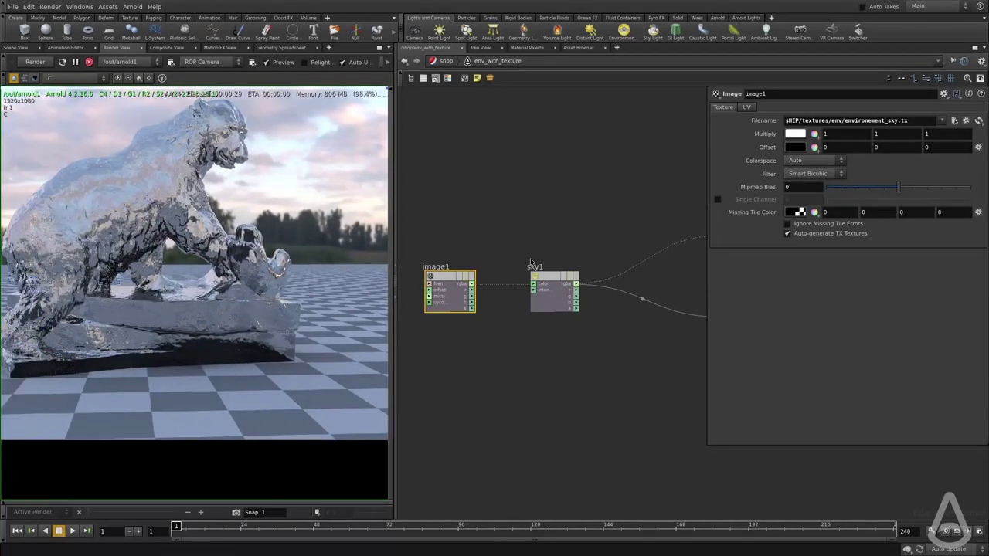
left_click(446, 62)
left_click(446, 63)
left_click(455, 99)
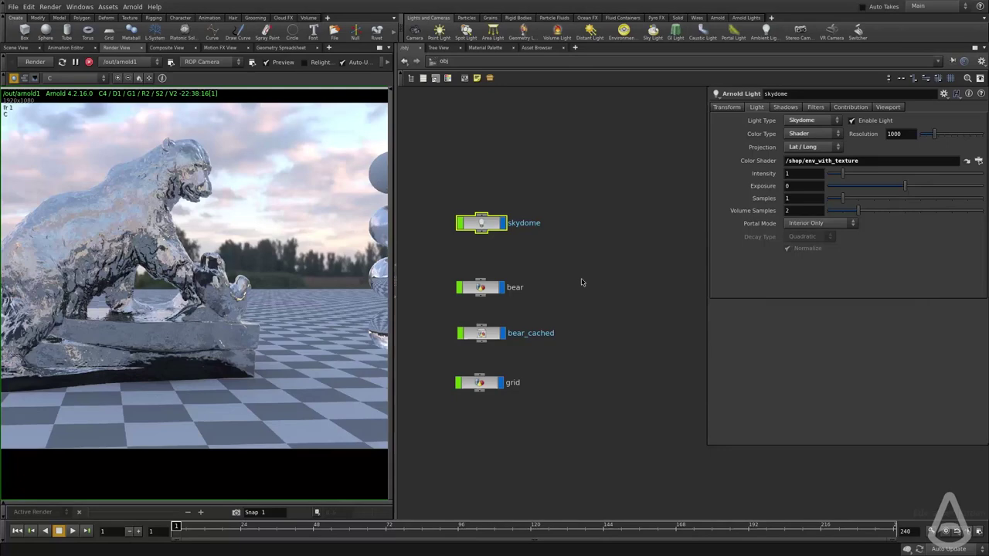
left_click(581, 282)
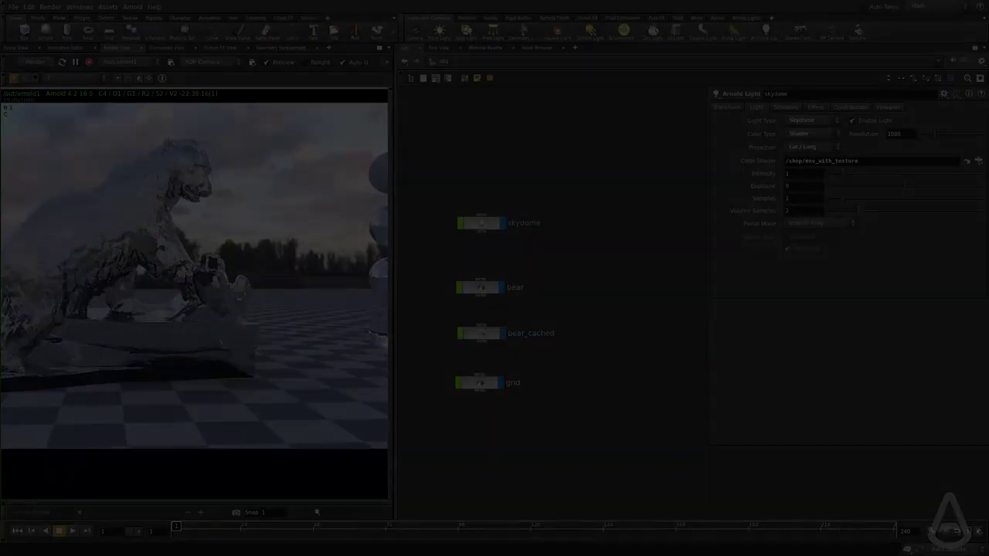